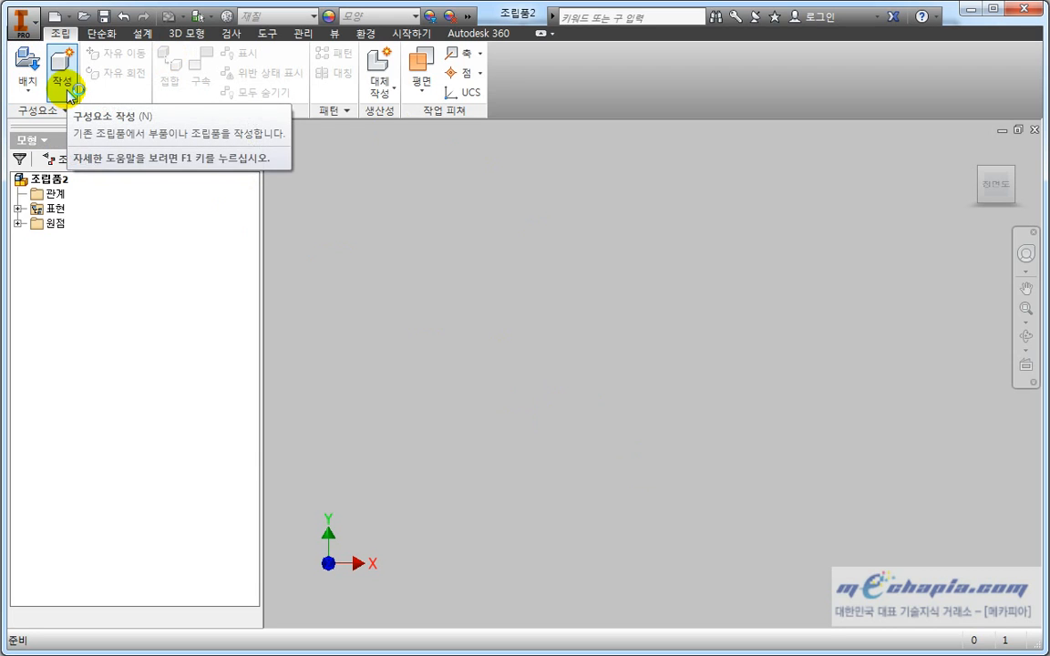
- Create an in-place component named 플레이트 from the Standard.ipt template, keeping the default Documents file location
{"action": "left_click", "coordinate": [469, 246]}
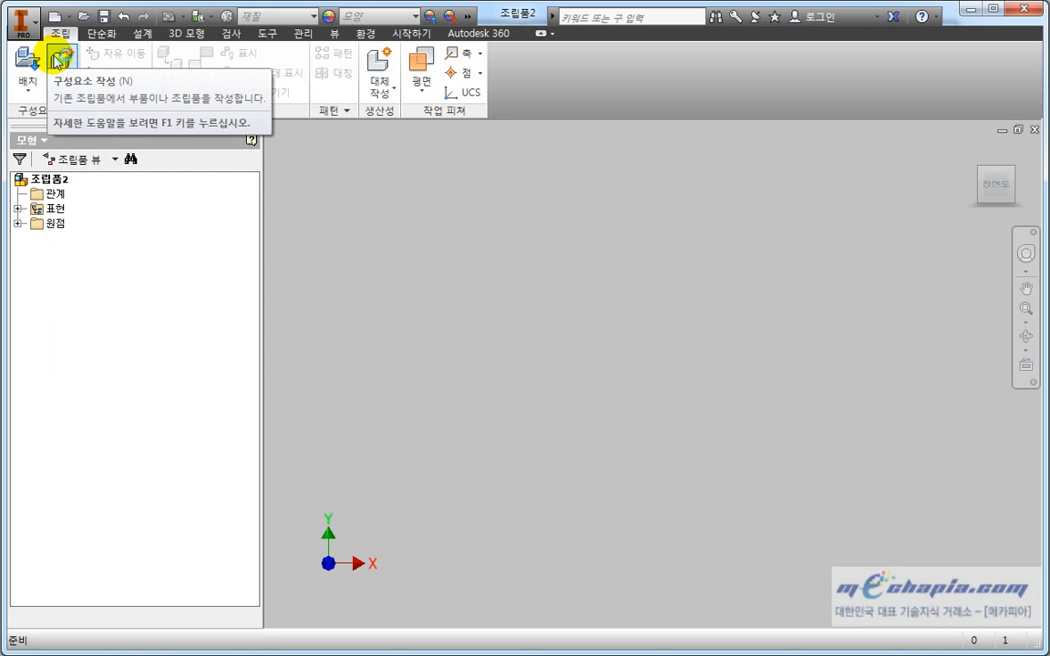
{"action": "left_click", "coordinate": [62, 72]}
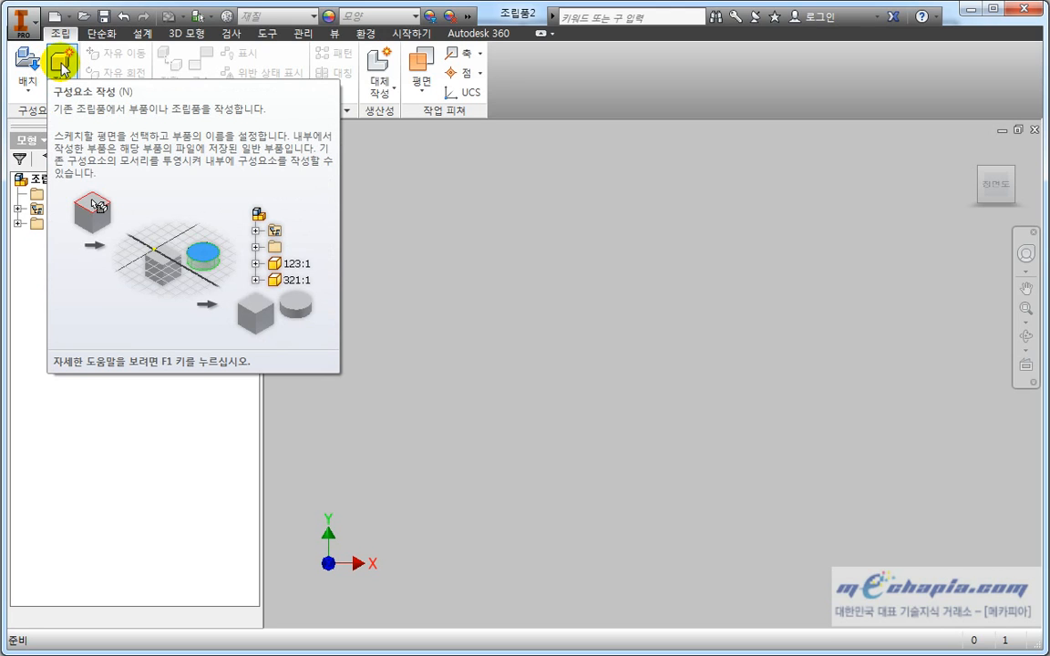
{"action": "left_click", "coordinate": [62, 65]}
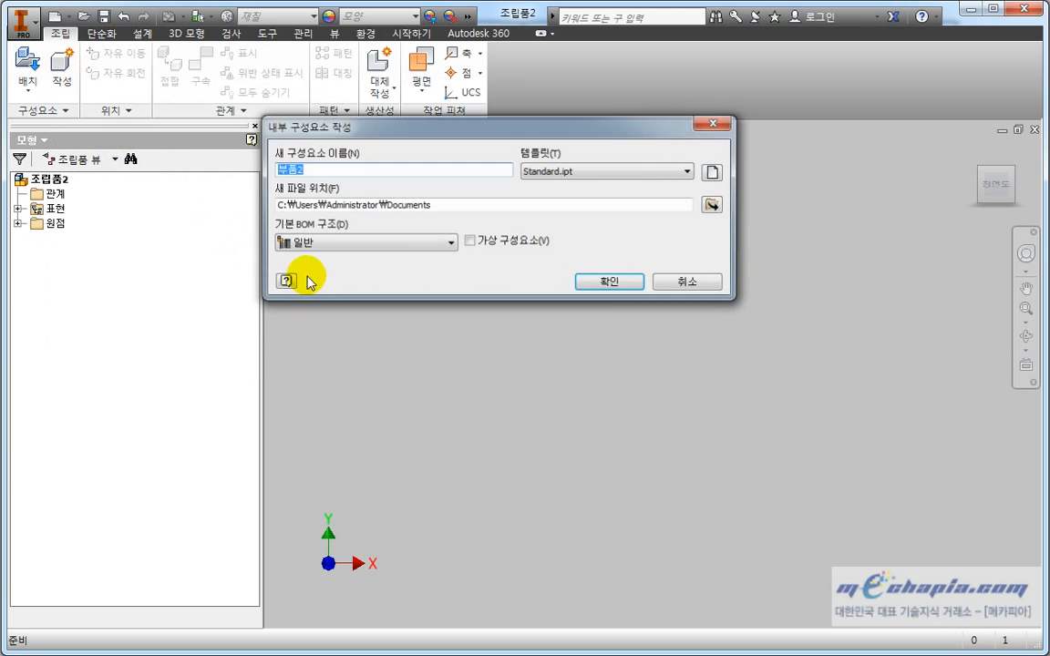
{"action": "left_click_drag", "start_coordinate": [399, 124], "coordinate": [373, 161]}
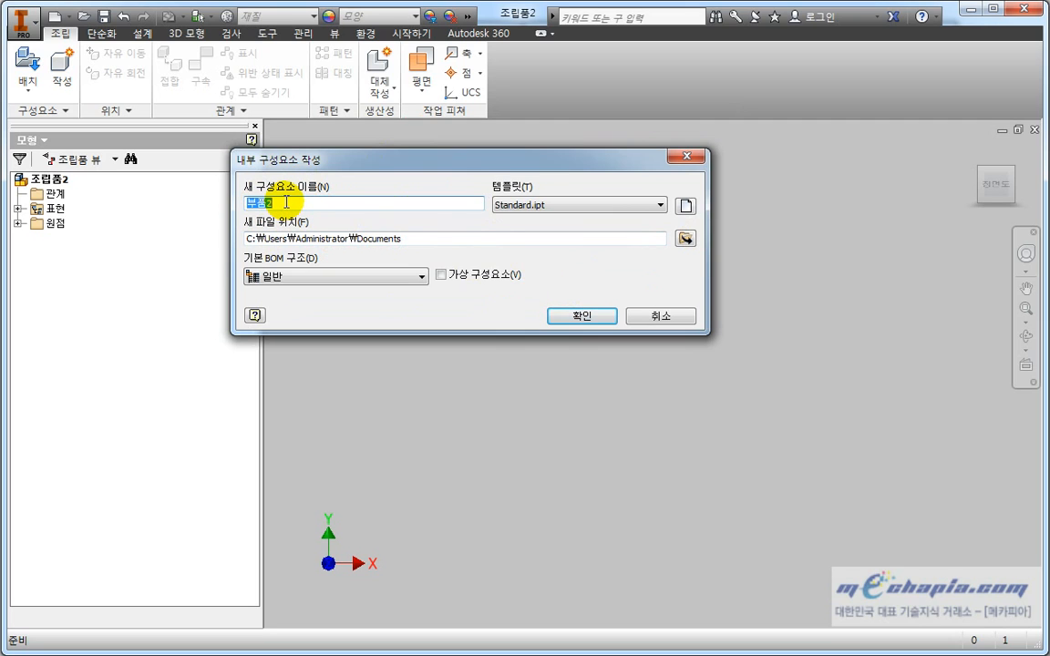
{"action": "type", "text": "ㄹ레"}
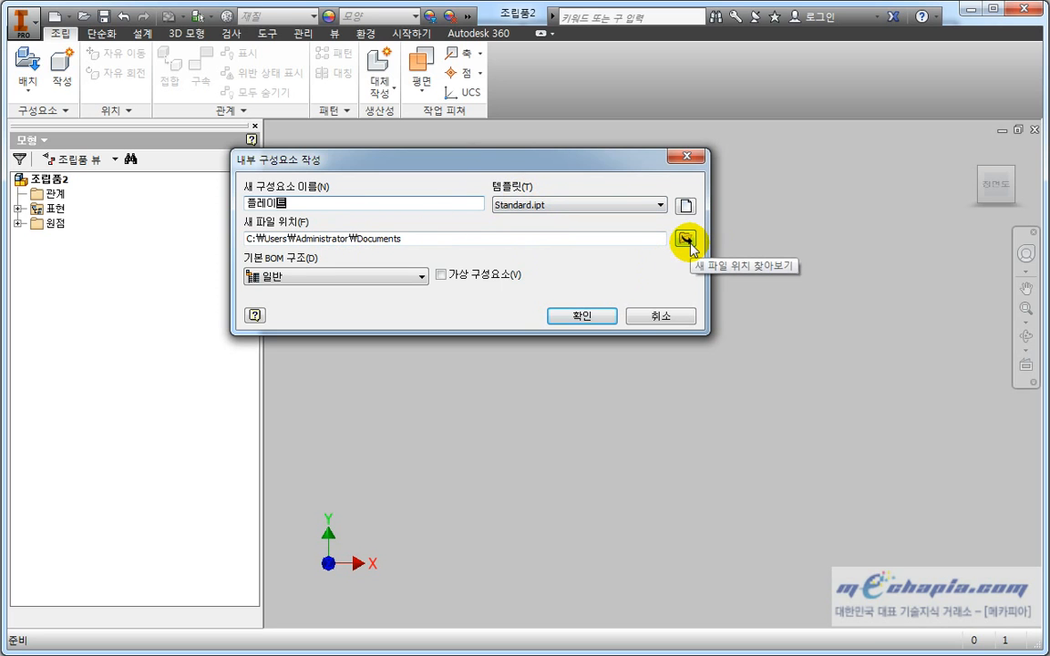
{"action": "left_click", "coordinate": [685, 240]}
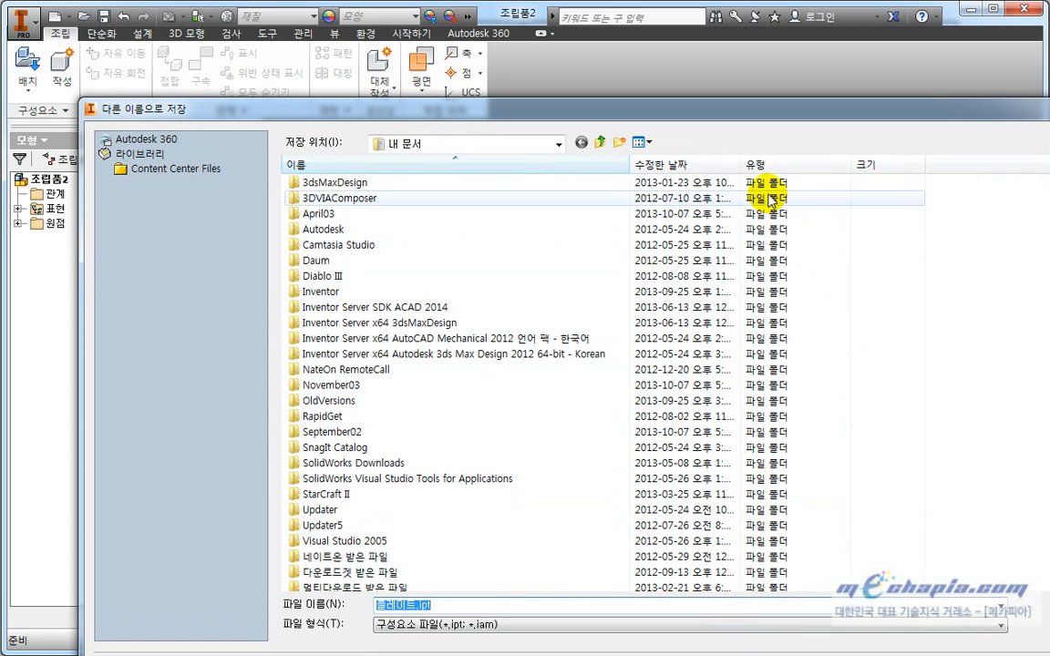
{"action": "key", "text": "Escape"}
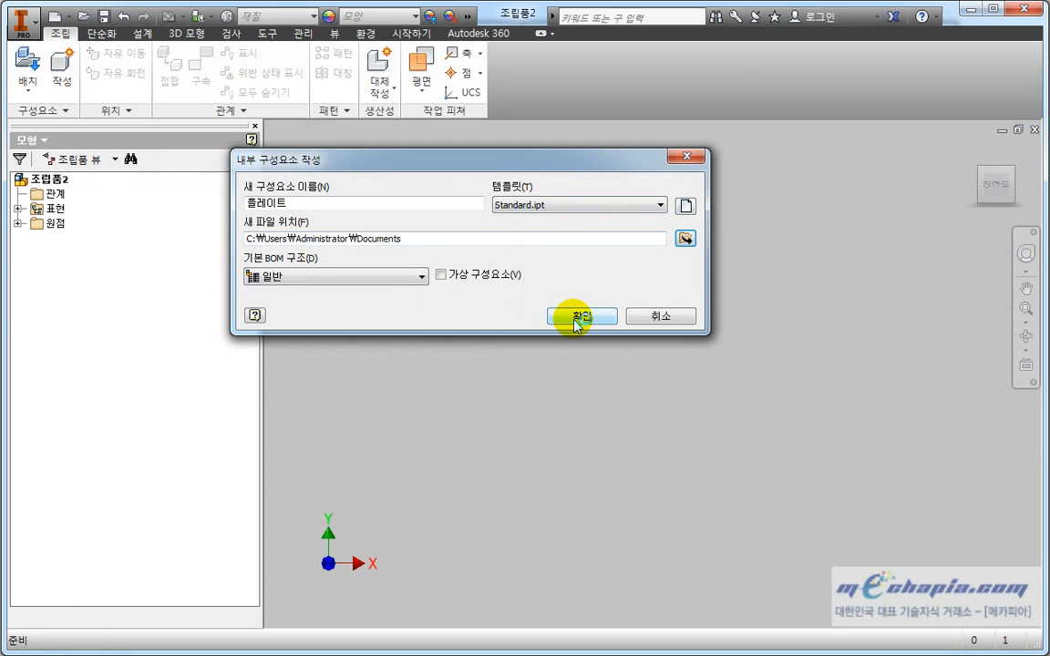
{"action": "left_click", "coordinate": [576, 318]}
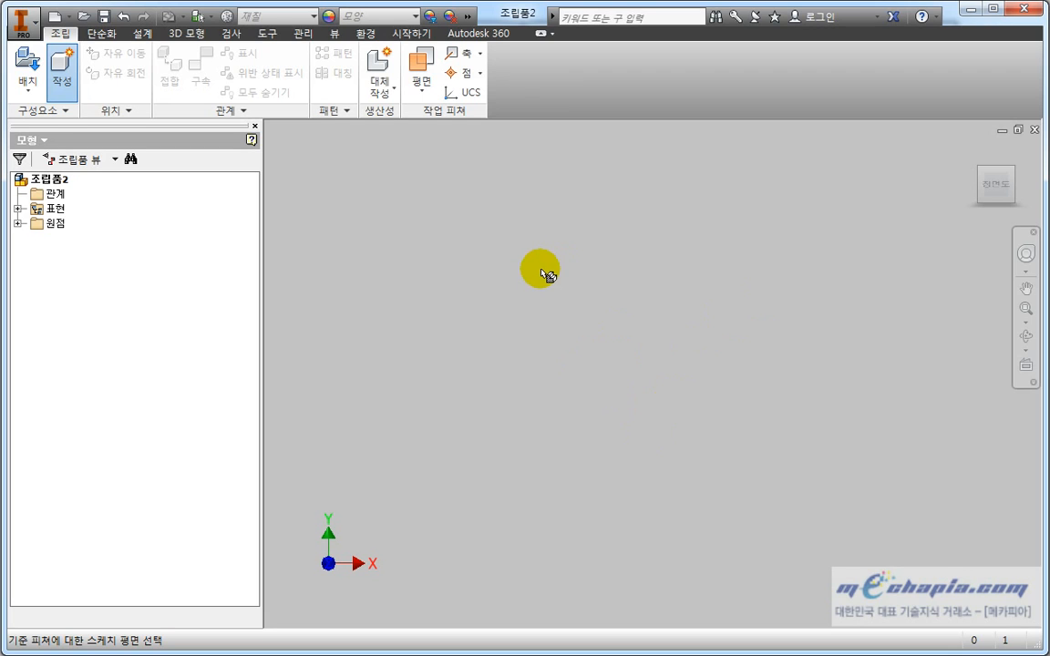
{"action": "left_click", "coordinate": [543, 373]}
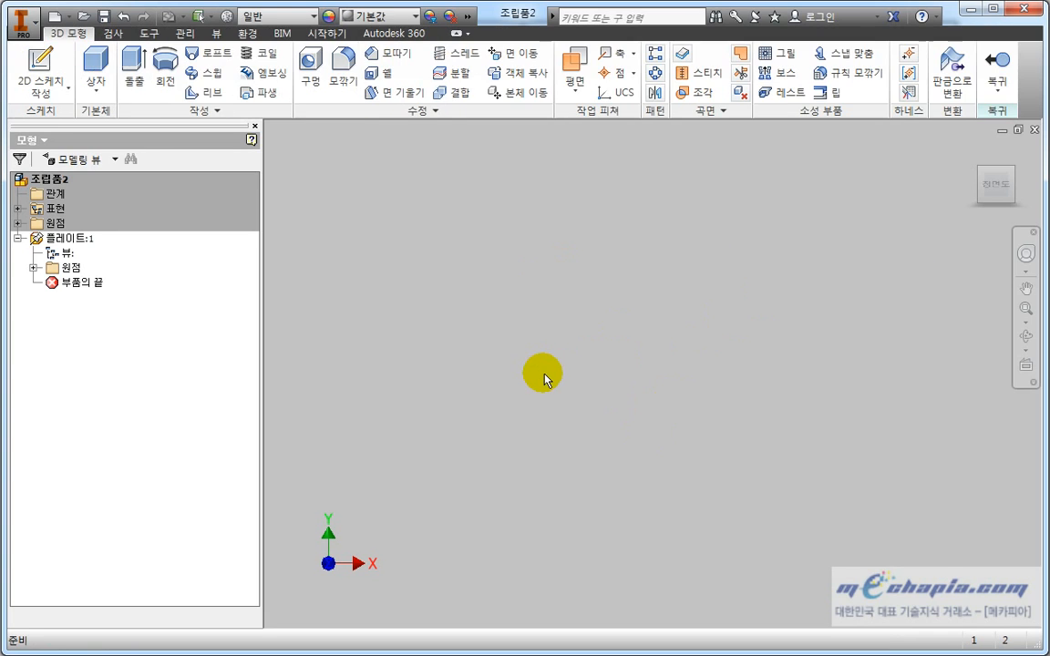
- Sketch a rectangle with one corner at the origin on the new part's XY plane
{"action": "left_click", "coordinate": [32, 267]}
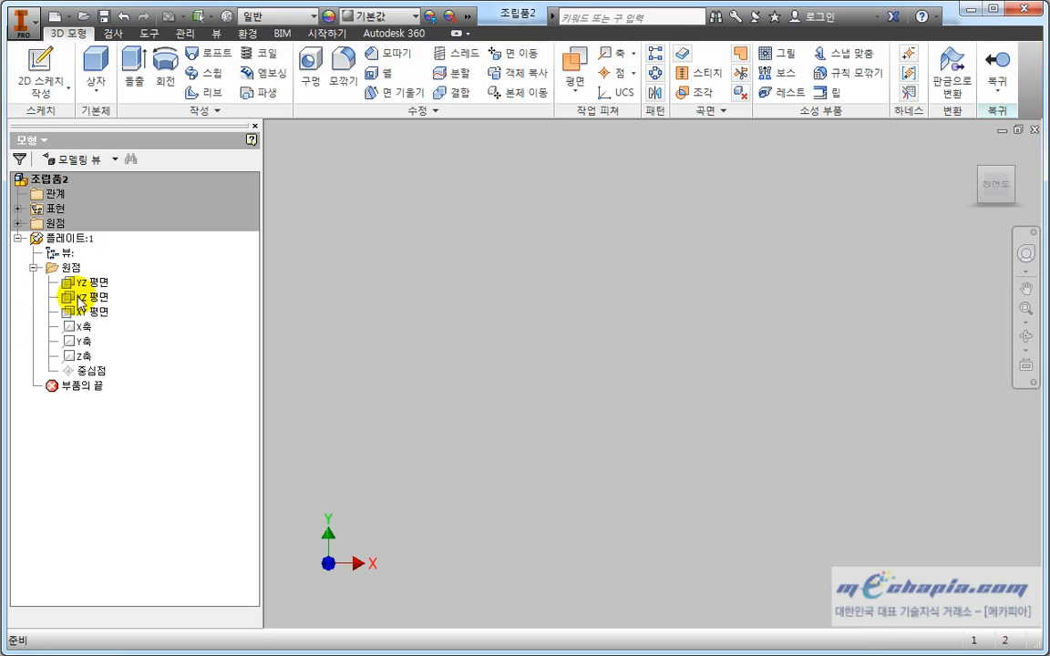
{"action": "left_click", "coordinate": [89, 312]}
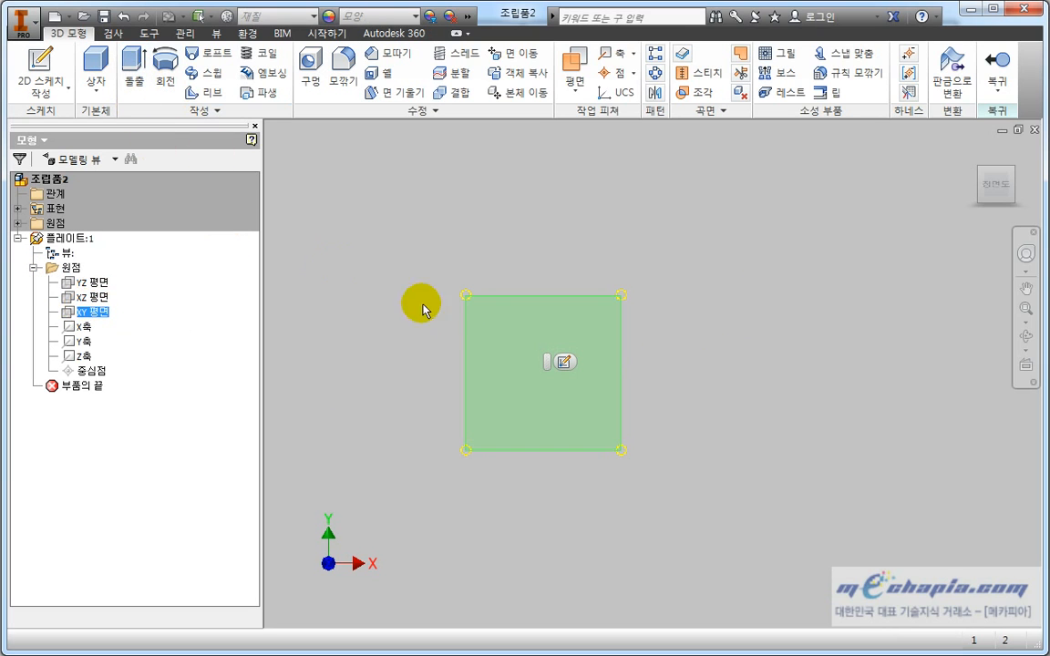
{"action": "left_click", "coordinate": [564, 363]}
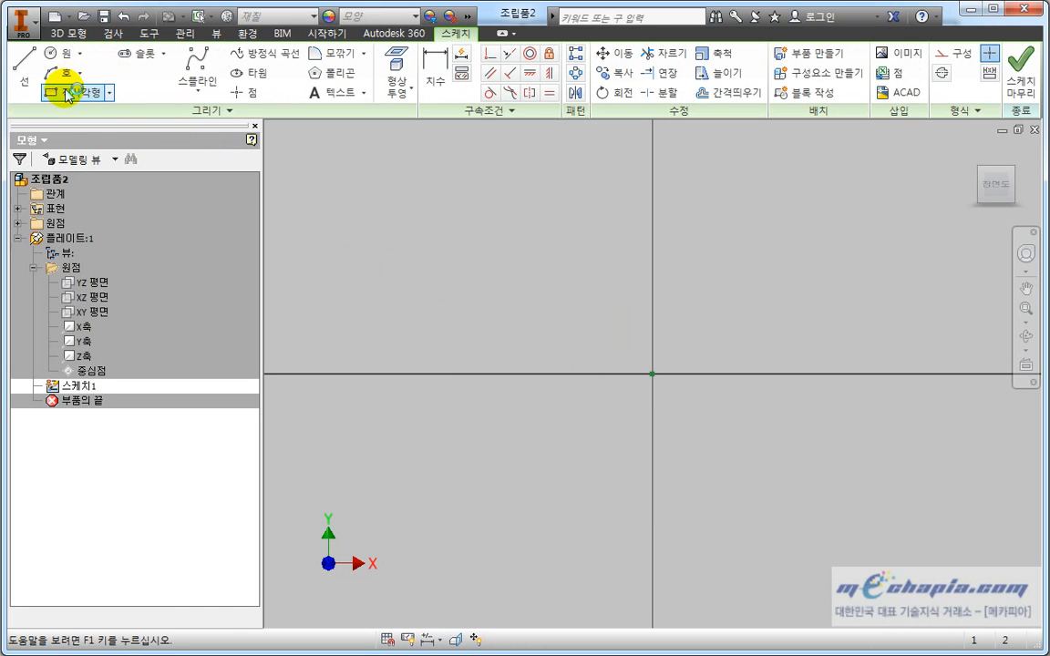
{"action": "left_click", "coordinate": [74, 92]}
{"action": "left_click", "coordinate": [653, 374]}
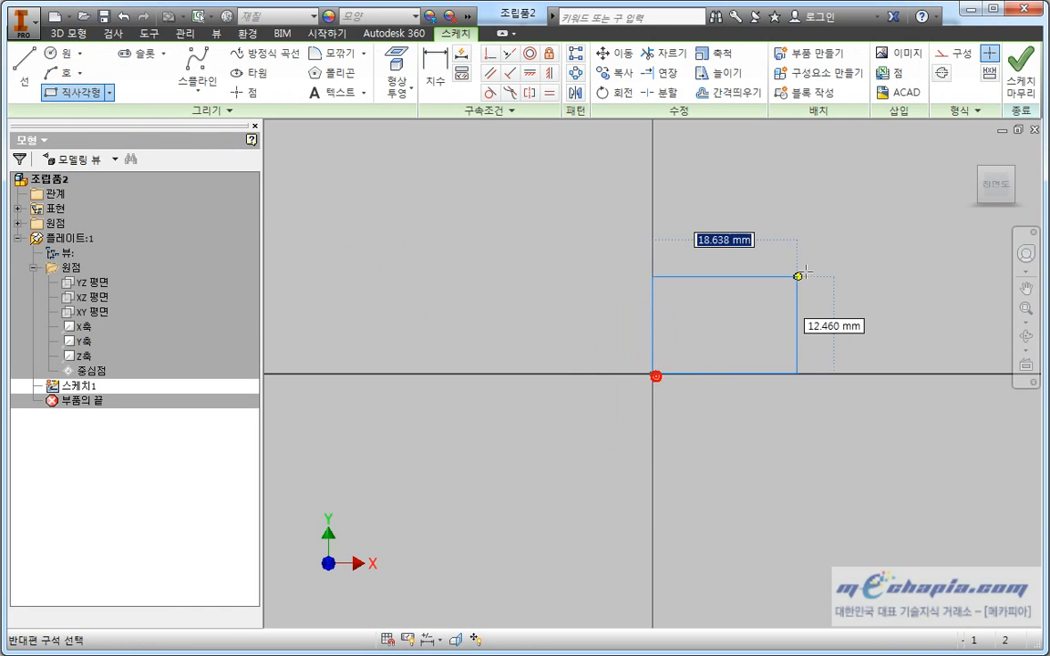
{"action": "left_click", "coordinate": [830, 248]}
{"action": "key", "text": "Escape"}
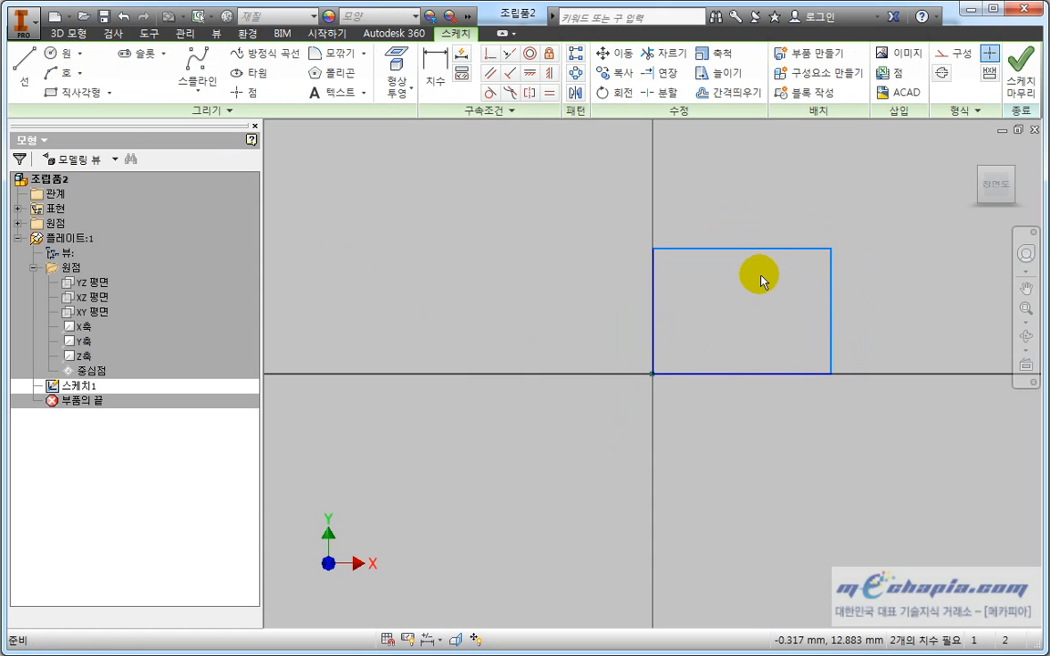
- Extrude the rectangle 10 mm into a solid block and return to the assembly
{"action": "key", "text": "e"}
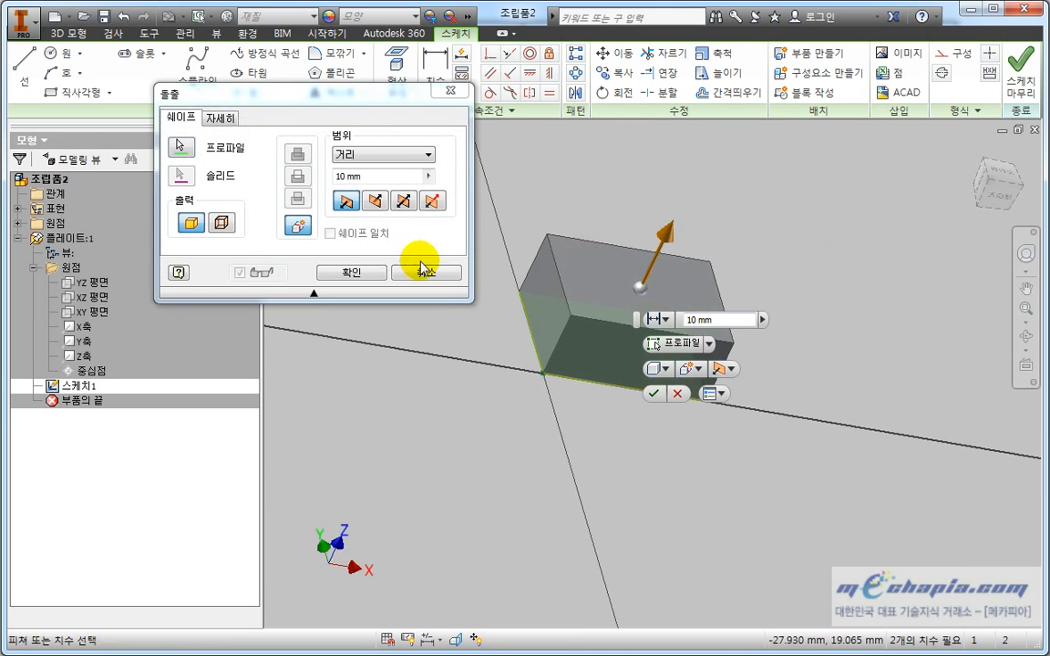
{"action": "left_click", "coordinate": [371, 272]}
{"action": "left_click", "coordinate": [931, 50]}
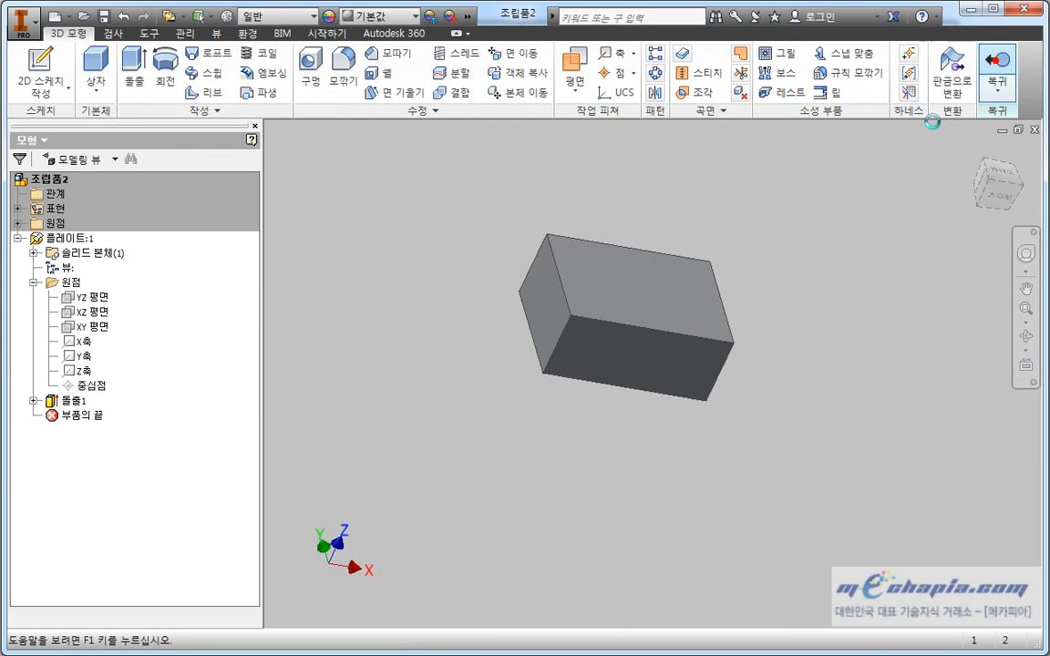
{"action": "left_click", "coordinate": [73, 240]}
{"action": "left_click_drag", "start_coordinate": [401, 349], "coordinate": [405, 391]}
{"action": "middle_click_drag", "start_coordinate": [433, 403], "coordinate": [567, 394]}
{"action": "left_click", "coordinate": [566, 395]}
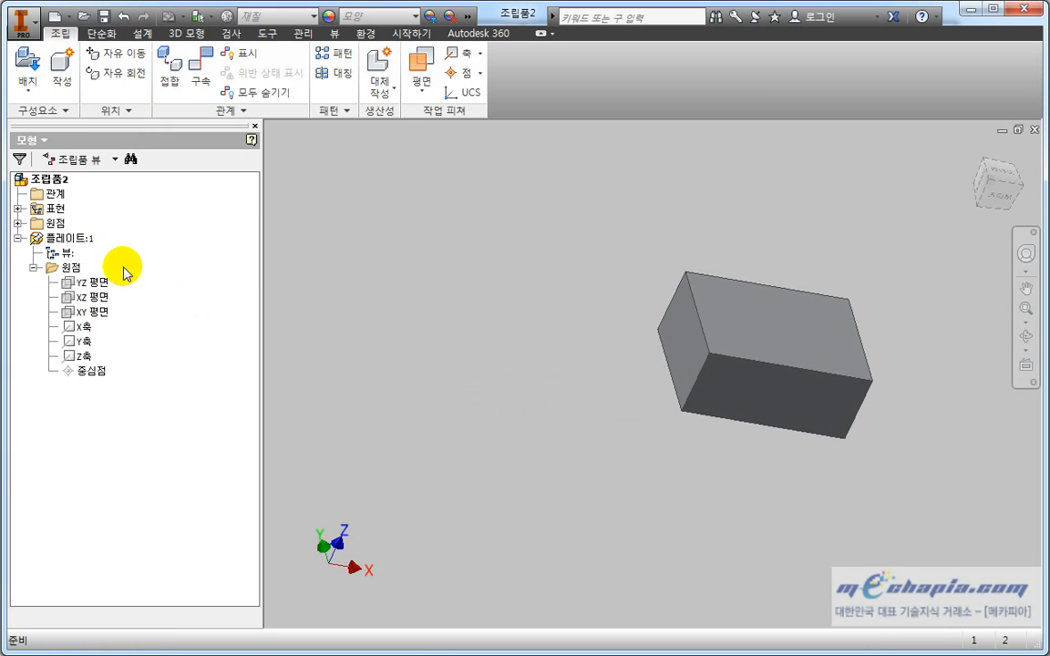
- Place one instance of the existing 플레이트.ipt from the 드릴지그 folder above the block in the assembly
{"action": "left_click", "coordinate": [28, 64]}
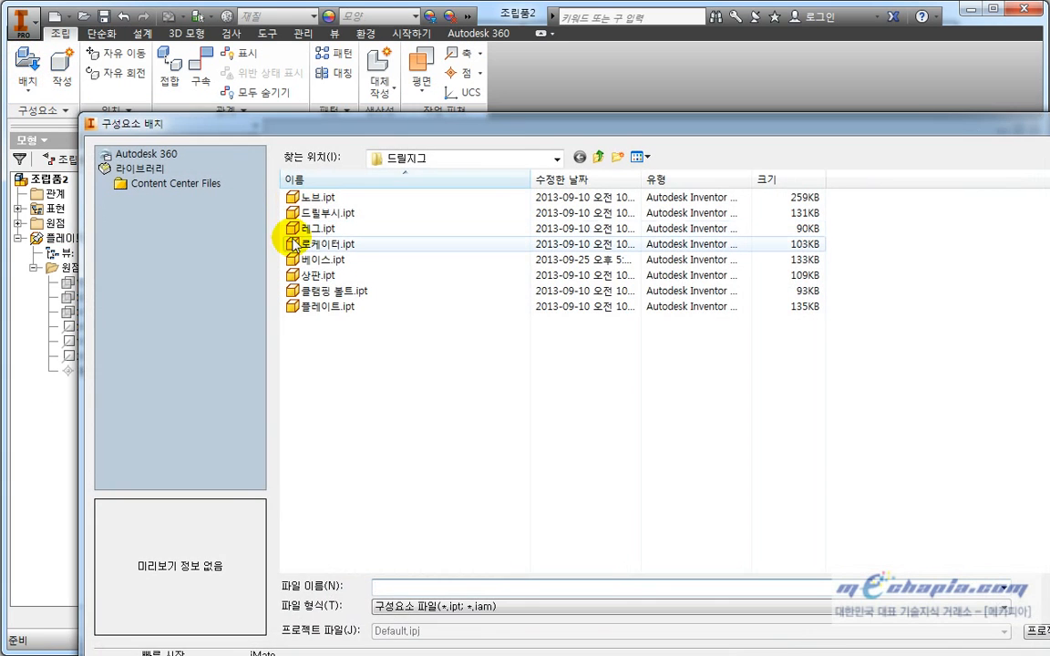
{"action": "left_click", "coordinate": [293, 242]}
{"action": "left_click", "coordinate": [334, 306]}
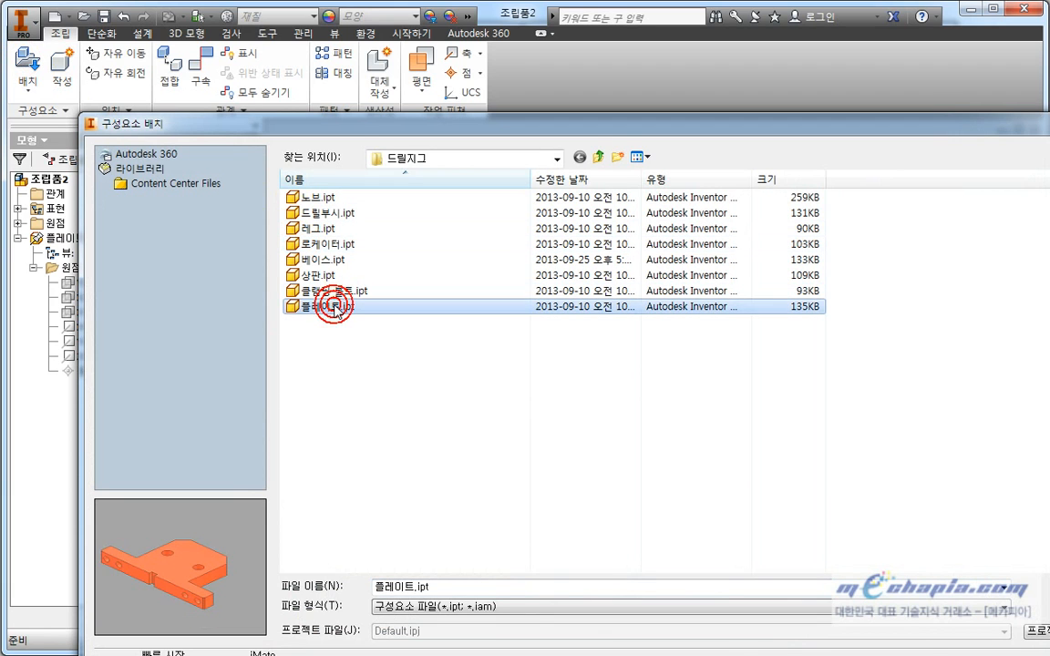
{"action": "left_click", "coordinate": [922, 652]}
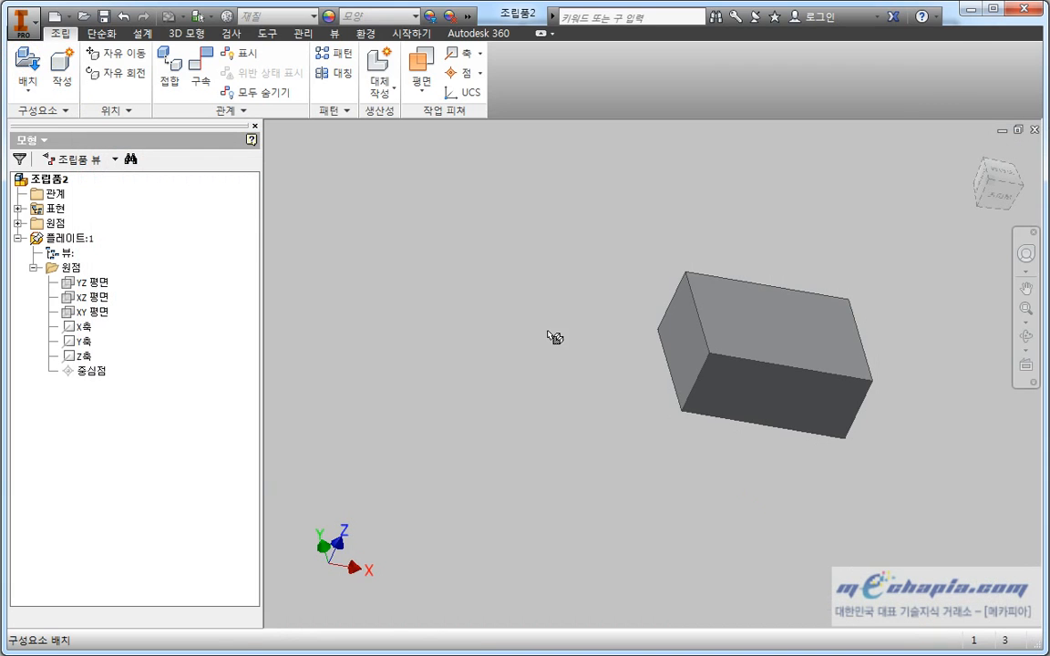
{"action": "scroll", "coordinate": [461, 304], "scroll_direction": "up", "scroll_amount": 5}
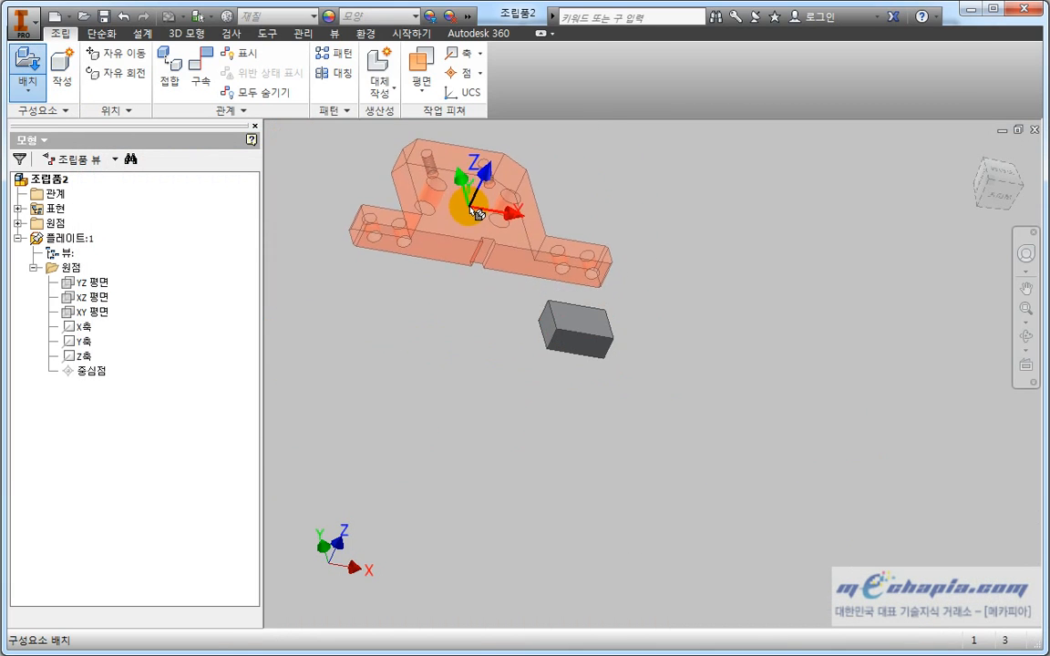
{"action": "left_click", "coordinate": [472, 212]}
{"action": "left_click", "coordinate": [227, 340]}
- Compare the placed plate with the in-place block, in both the model tree and the graphics area
{"action": "left_click", "coordinate": [17, 238]}
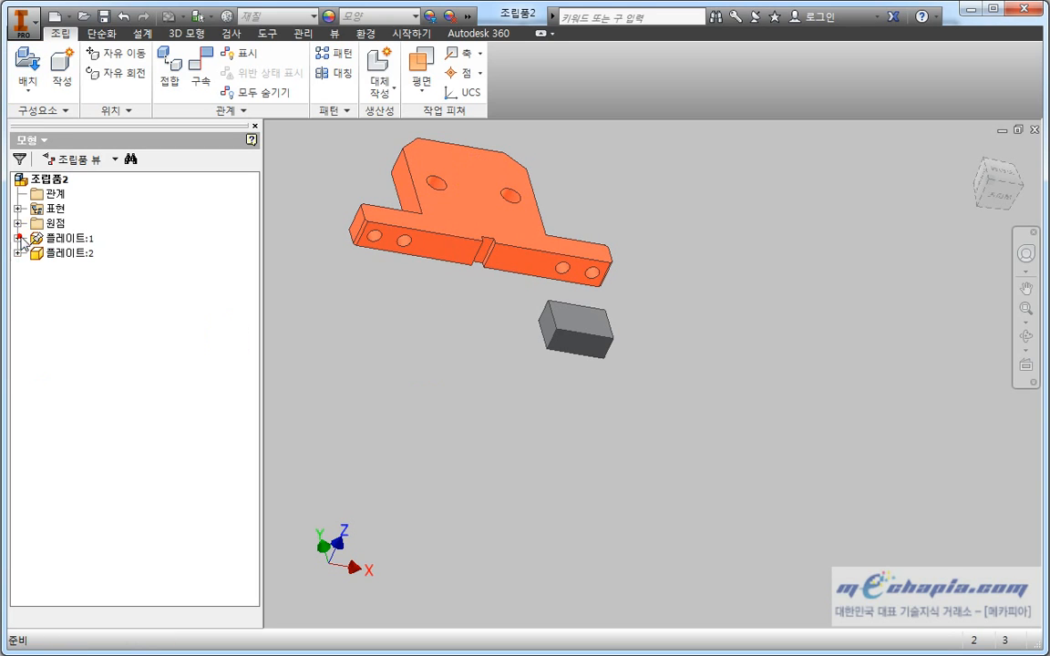
{"action": "left_click", "coordinate": [63, 252]}
{"action": "left_click_drag", "start_coordinate": [65, 245], "coordinate": [28, 253]}
{"action": "middle_click_drag", "start_coordinate": [464, 346], "coordinate": [473, 391]}
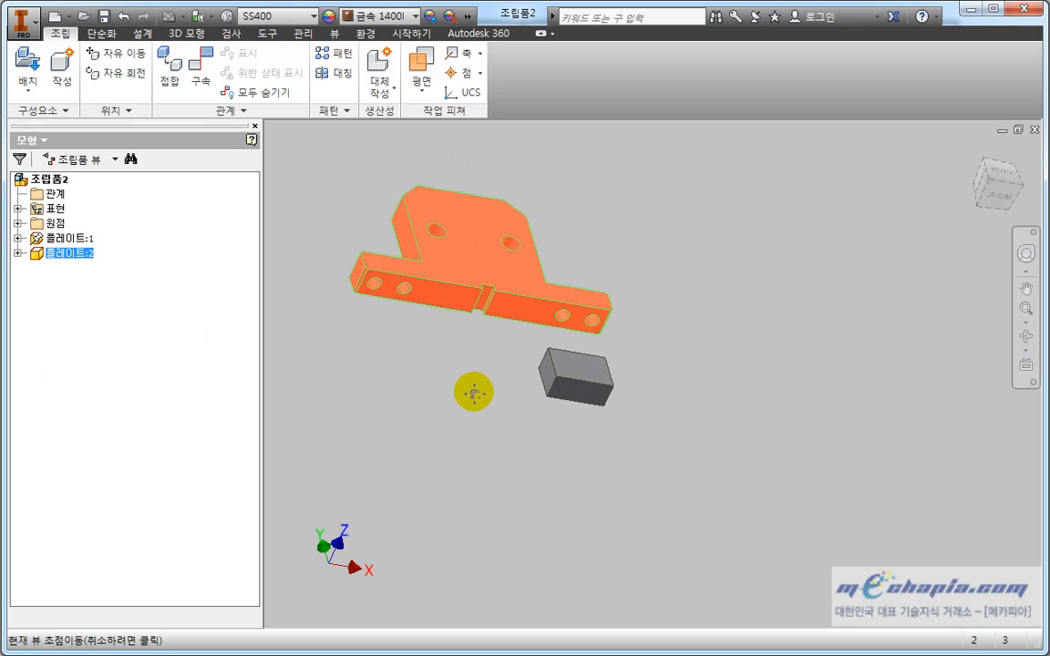
{"action": "left_click", "coordinate": [627, 399]}
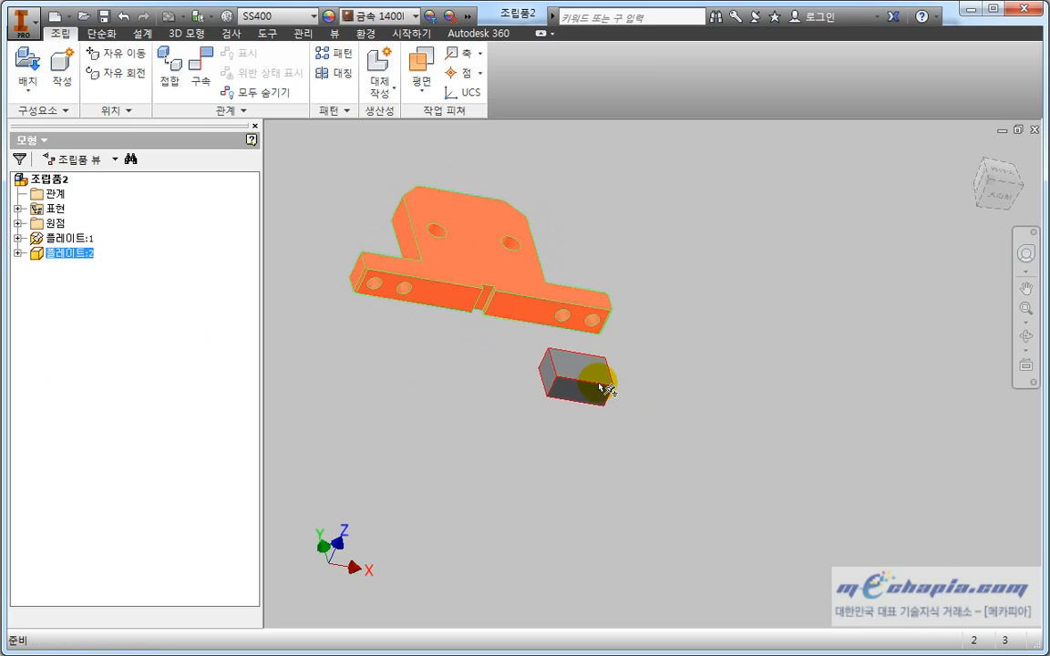
{"action": "left_click", "coordinate": [584, 320], "text": "ctrl"}
{"action": "left_click", "coordinate": [574, 363]}
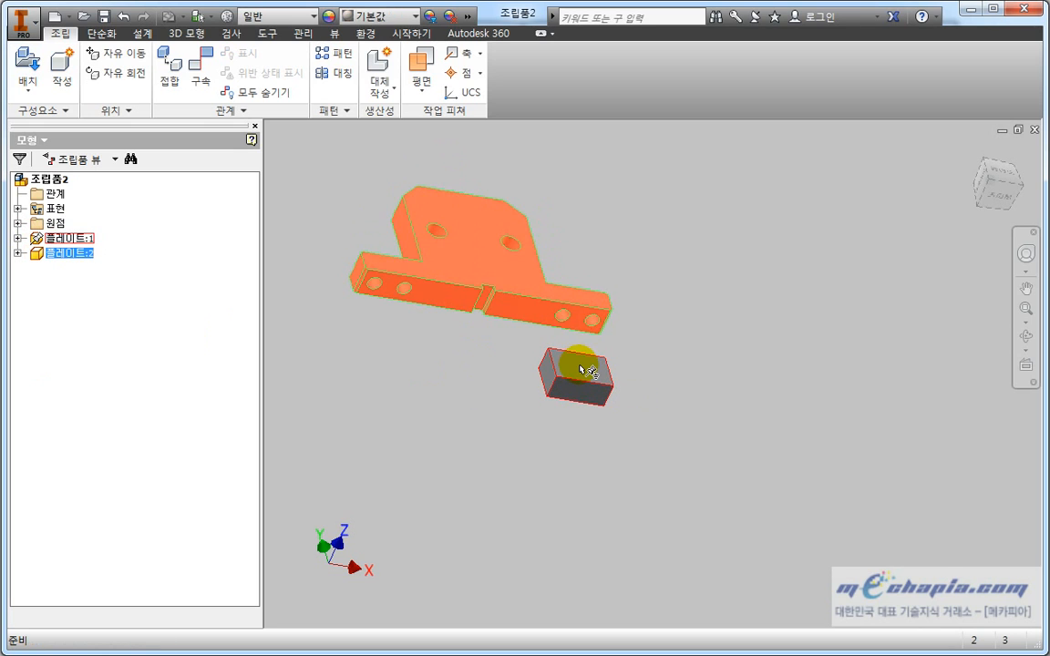
{"action": "left_click", "coordinate": [559, 316]}
{"action": "left_click", "coordinate": [59, 82]}
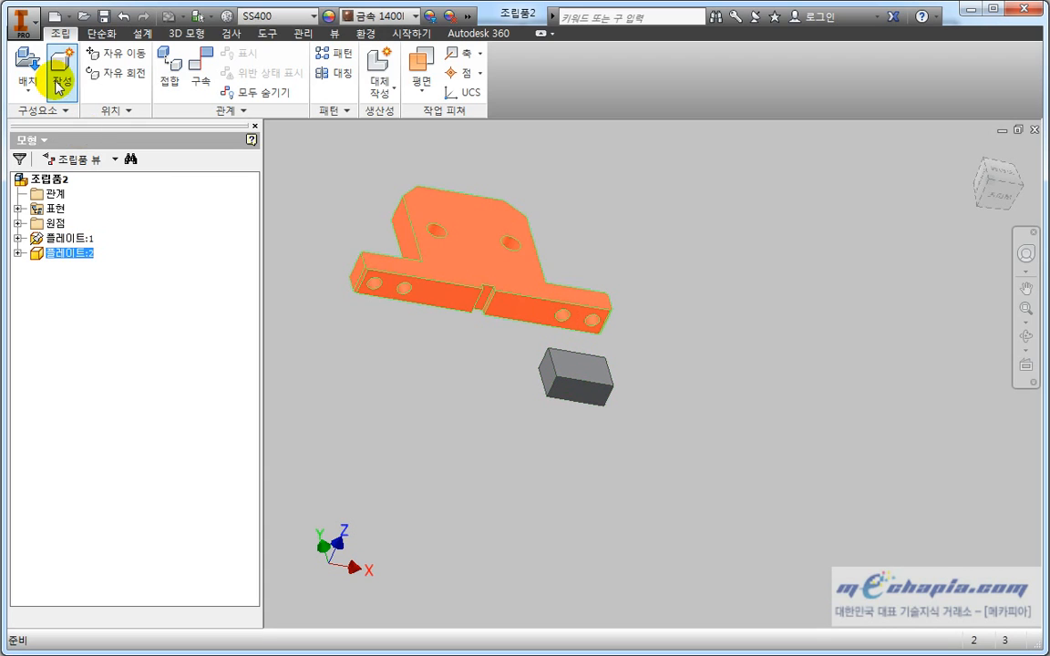
{"action": "left_click", "coordinate": [628, 368]}
{"action": "left_click", "coordinate": [603, 428]}
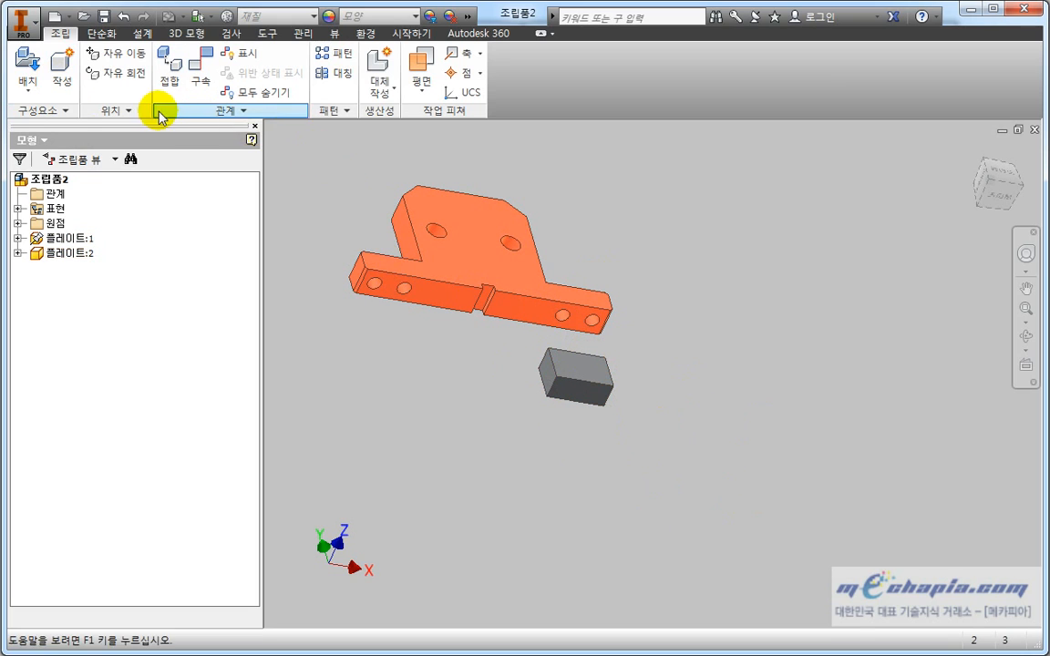
- Delete both the placed plate and the in-place block from the assembly
{"action": "left_click_drag", "start_coordinate": [331, 154], "coordinate": [756, 495]}
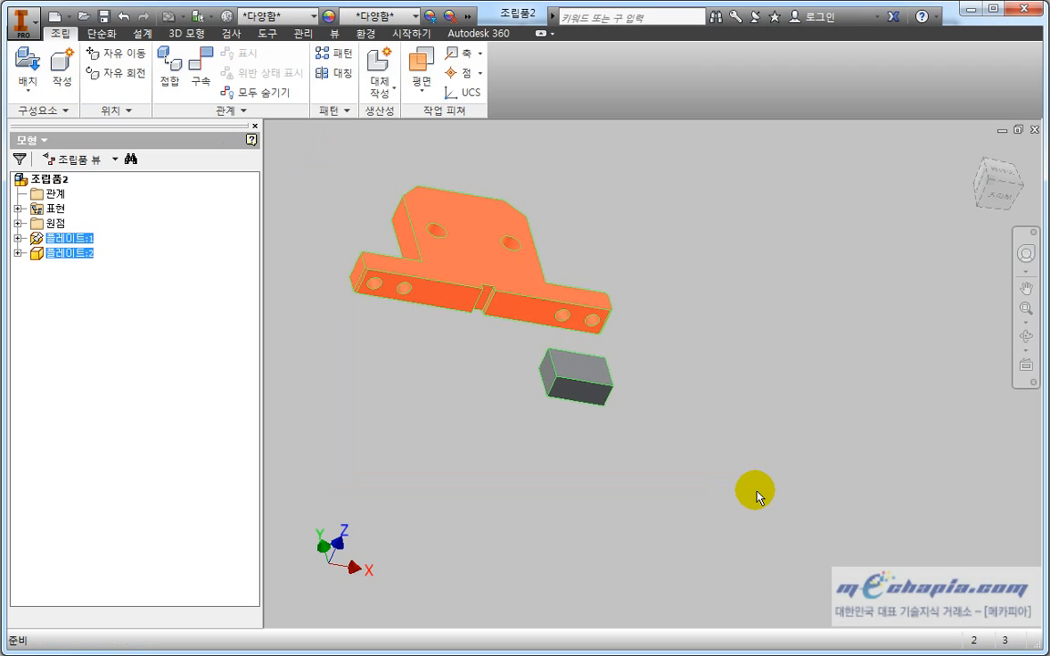
{"action": "key", "text": "Delete"}
{"action": "key", "text": "Return"}
{"action": "left_click", "coordinate": [755, 490]}
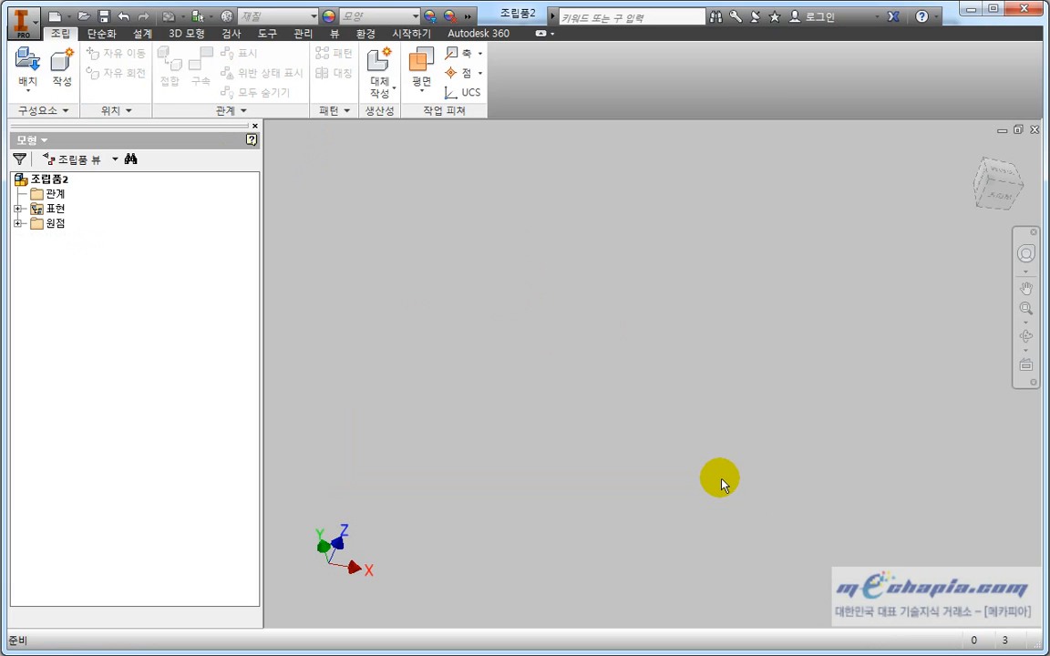
- Load 베이스.ipt from the 드릴지그 folder for placement in the assembly, and expand the assembly's origin folder in the model tree
{"action": "left_click", "coordinate": [33, 92]}
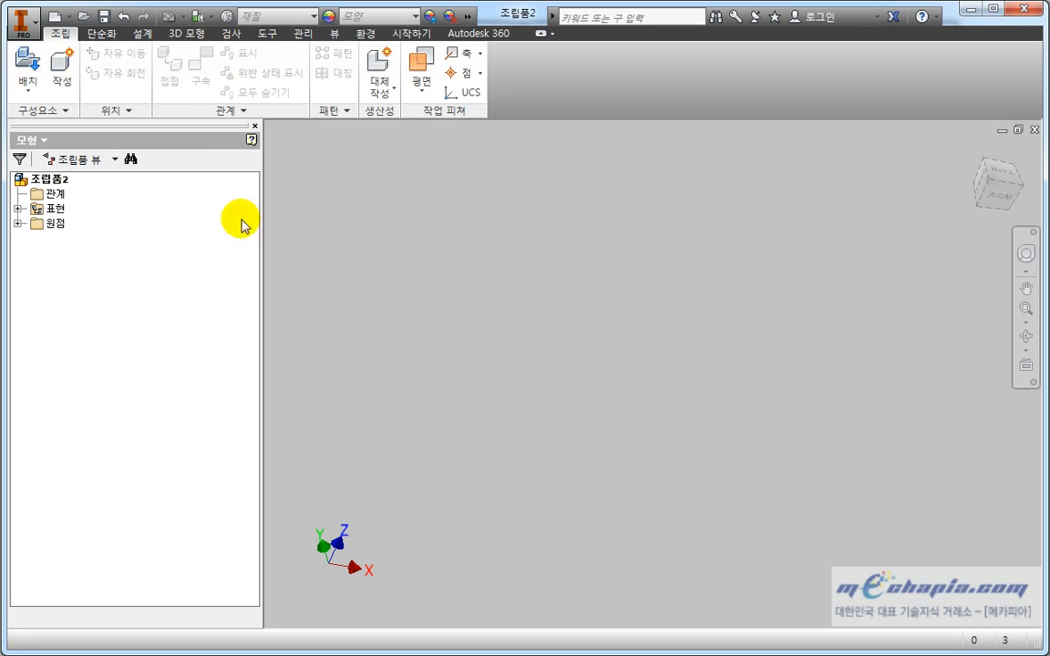
{"action": "left_click", "coordinate": [27, 88]}
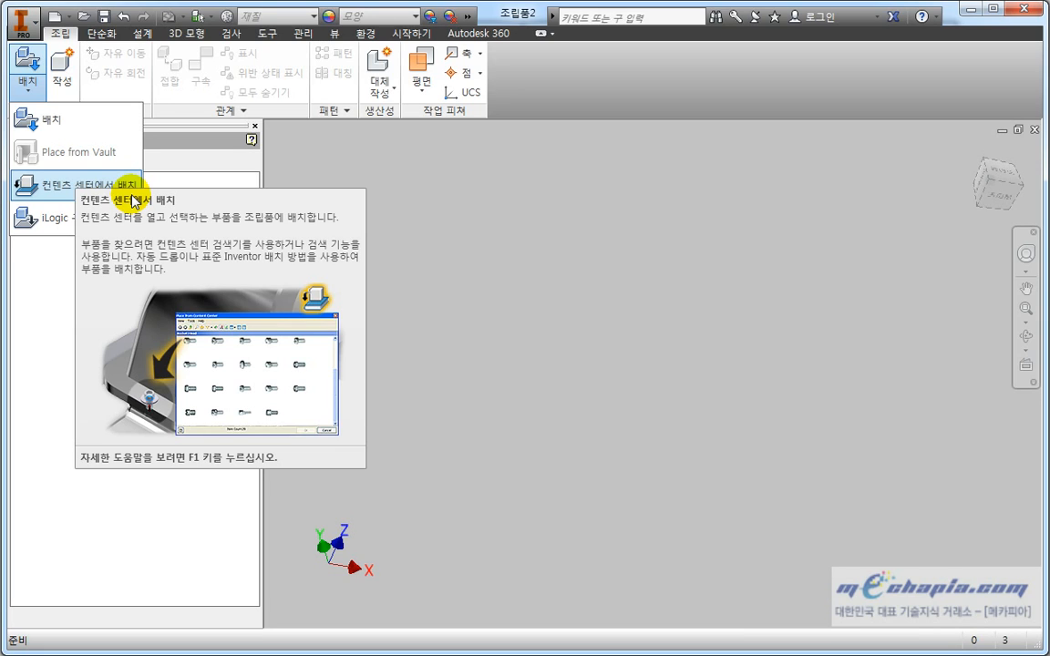
{"action": "left_click", "coordinate": [91, 117]}
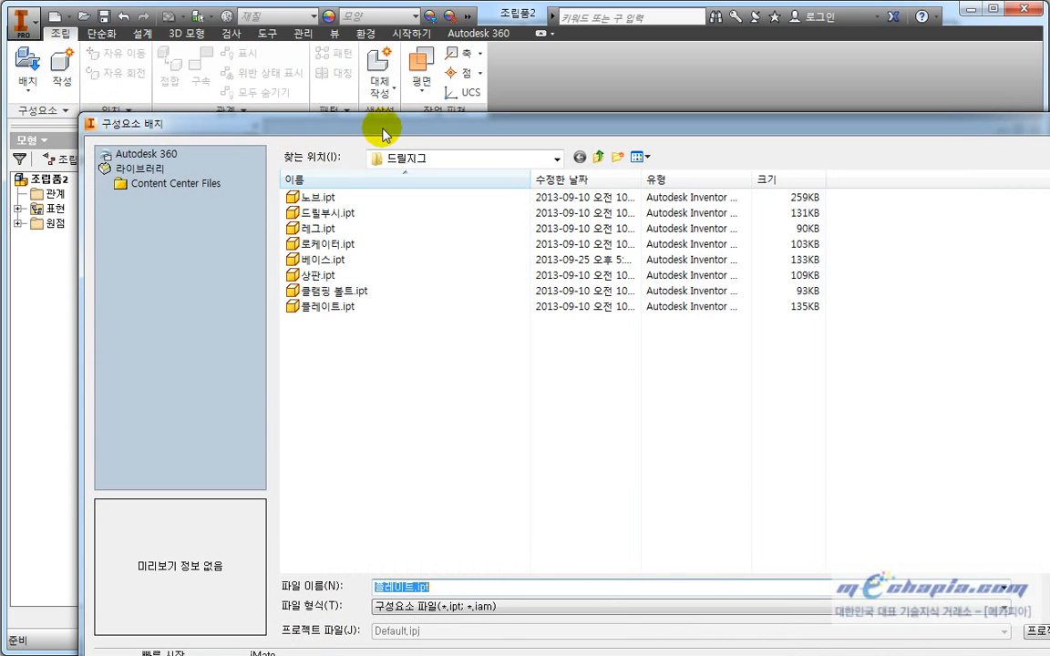
{"action": "left_click_drag", "start_coordinate": [395, 132], "coordinate": [383, 66]}
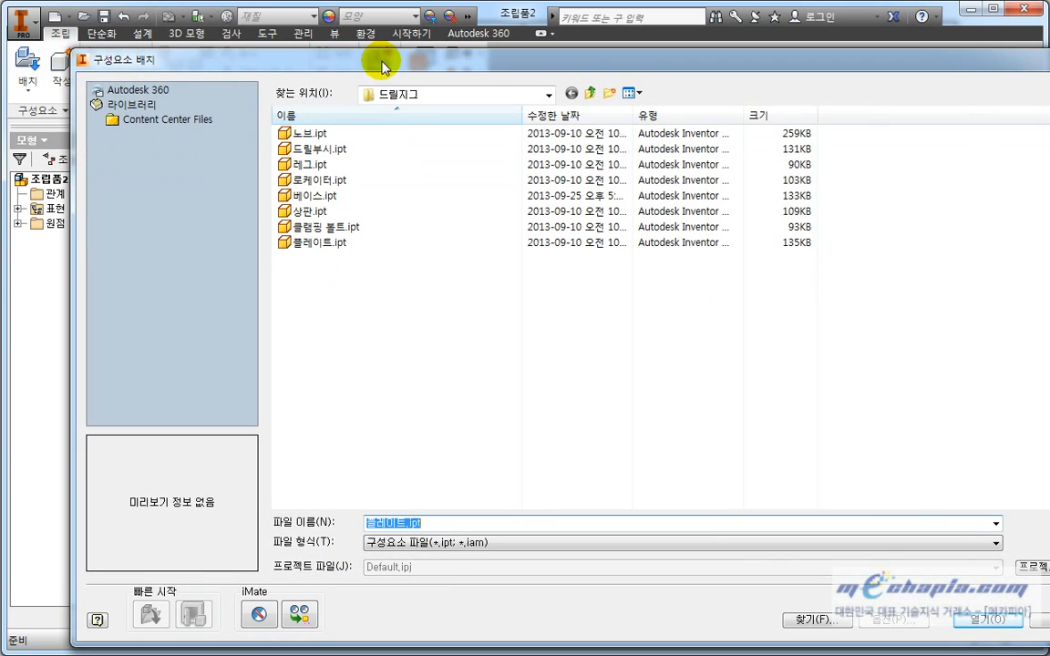
{"action": "left_click", "coordinate": [425, 103]}
{"action": "left_click", "coordinate": [425, 103]}
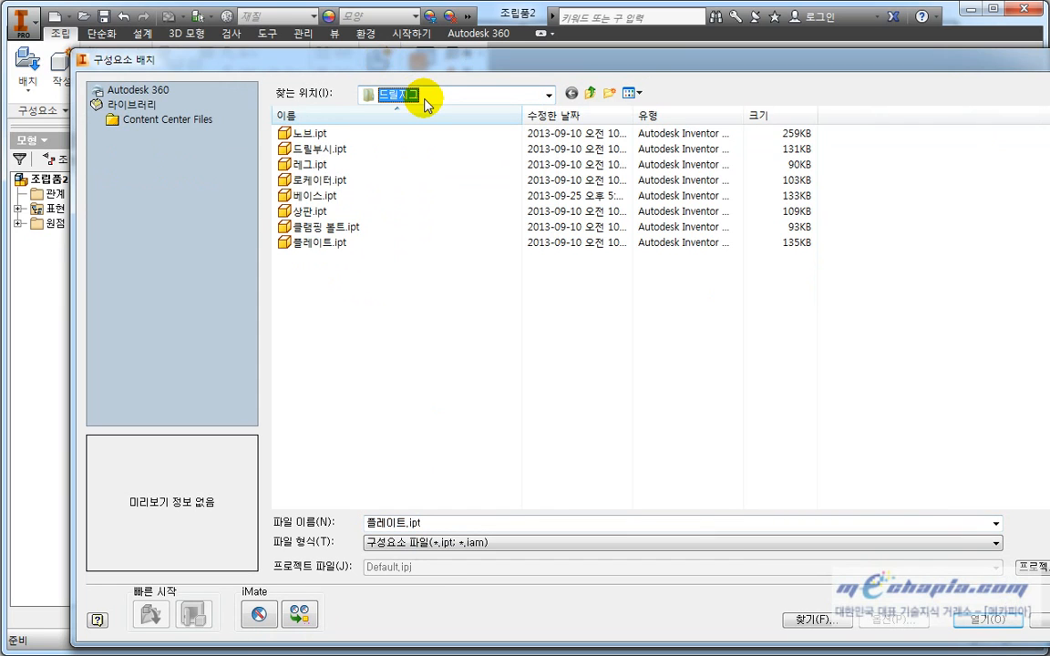
{"action": "left_click", "coordinate": [465, 310]}
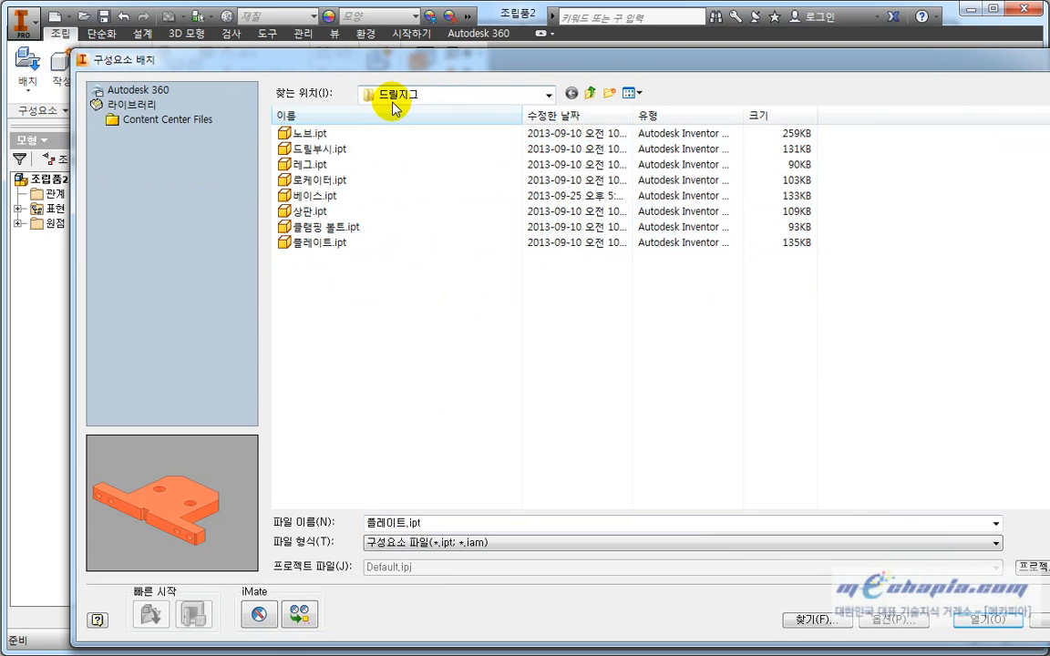
{"action": "mouse_move", "coordinate": [361, 137]}
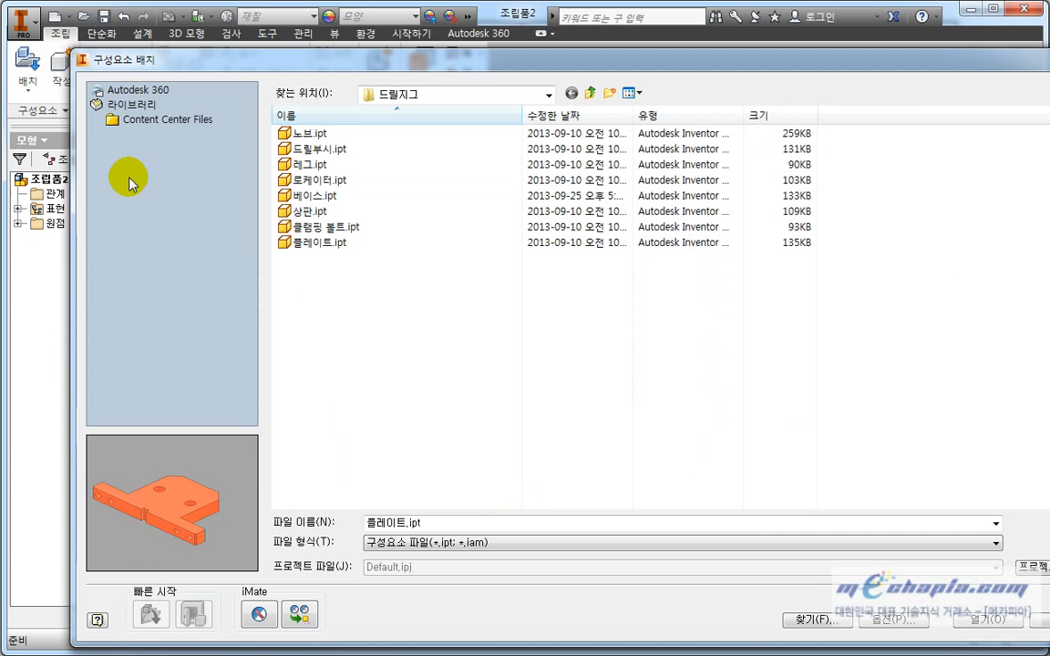
{"action": "left_click", "coordinate": [320, 198]}
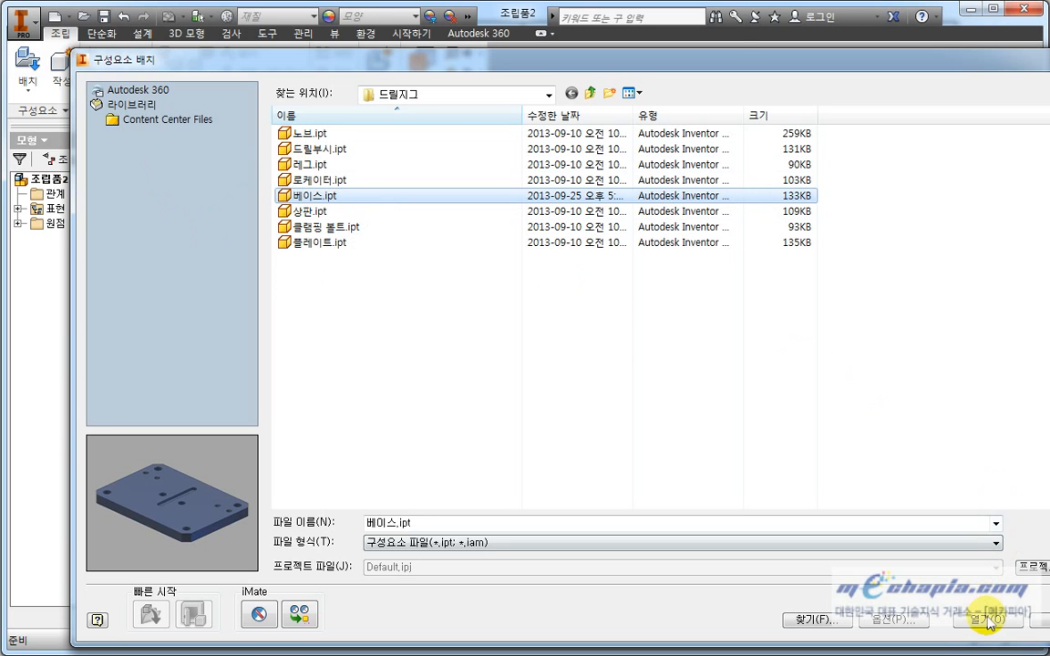
{"action": "left_click_drag", "start_coordinate": [754, 62], "coordinate": [703, 33]}
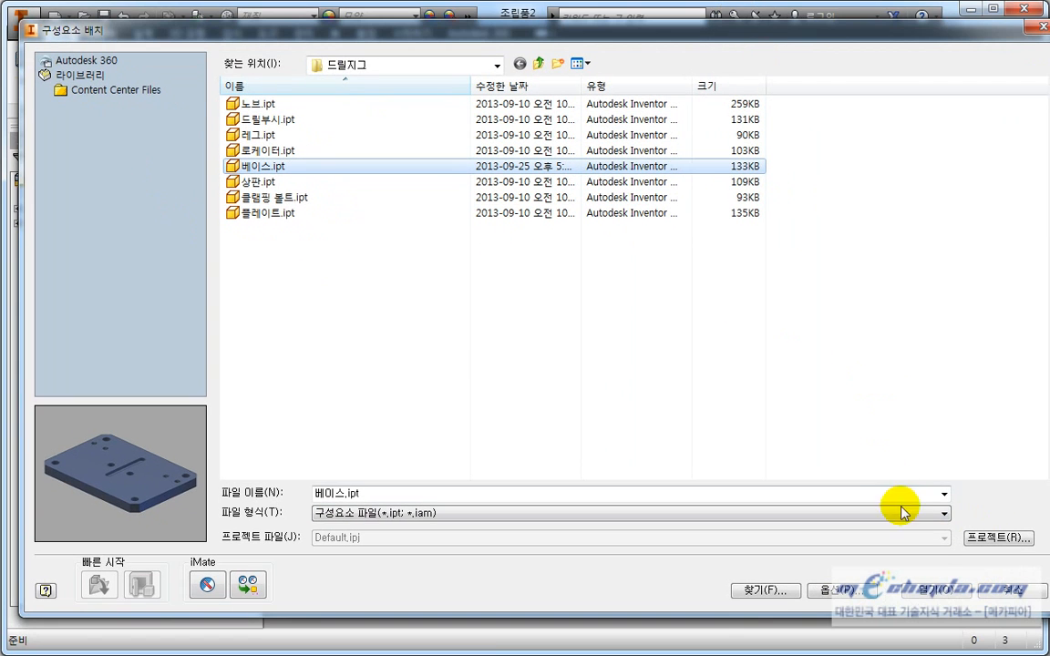
{"action": "left_click", "coordinate": [938, 591]}
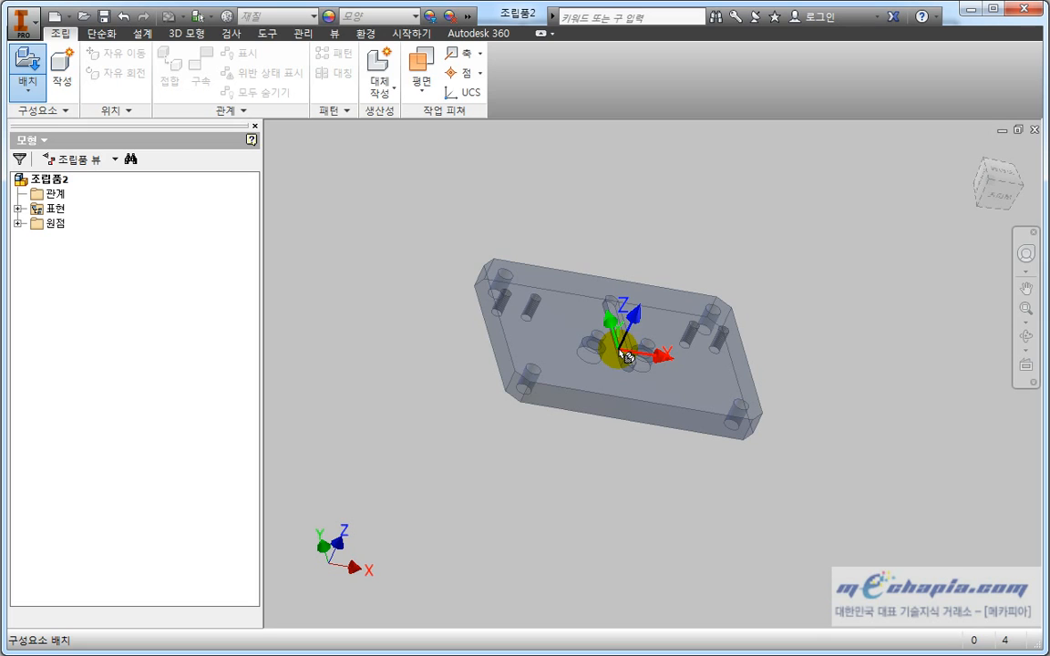
{"action": "mouse_move", "coordinate": [627, 357]}
{"action": "left_mouse_down"}
{"action": "mouse_move", "coordinate": [557, 283]}
{"action": "mouse_move", "coordinate": [649, 333]}
{"action": "mouse_move", "coordinate": [614, 342]}
{"action": "mouse_move", "coordinate": [440, 332]}
{"action": "mouse_move", "coordinate": [24, 218]}
{"action": "mouse_move", "coordinate": [70, 295]}
{"action": "mouse_move", "coordinate": [75, 341]}
{"action": "mouse_move", "coordinate": [679, 343]}
{"action": "mouse_move", "coordinate": [616, 328]}
{"action": "mouse_move", "coordinate": [628, 340]}
{"action": "mouse_move", "coordinate": [629, 393]}
{"action": "mouse_move", "coordinate": [605, 324]}
{"action": "mouse_move", "coordinate": [586, 347]}
{"action": "left_mouse_up"}
{"action": "left_click", "coordinate": [18, 222]}
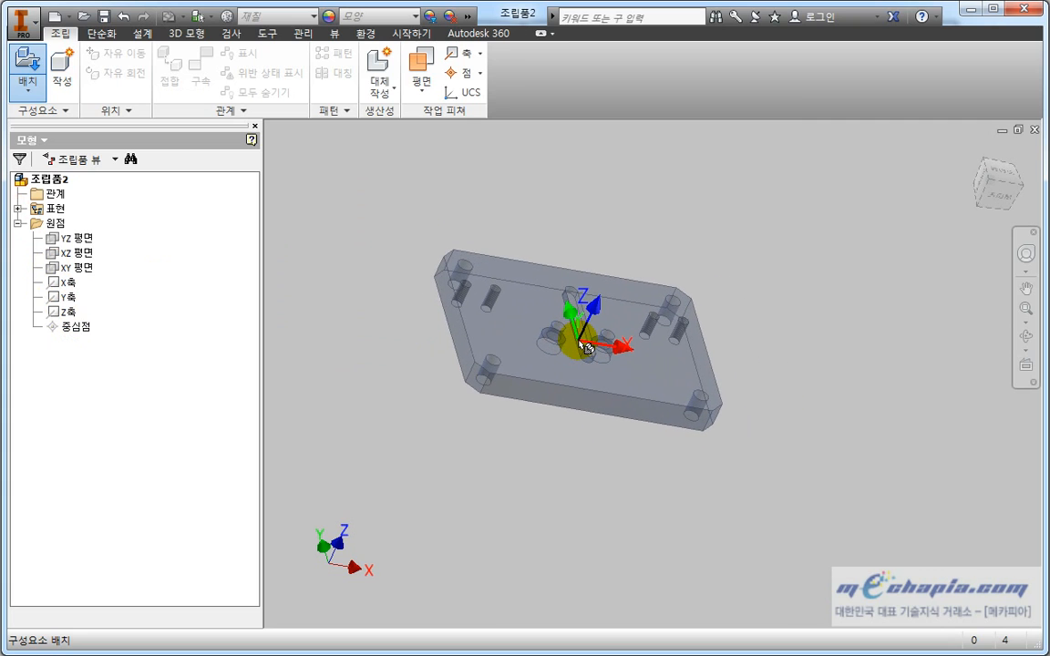
- Rotate the base plate preview by 90° about the X, Y and Z axes in turn, going through the sequence twice
{"action": "right_click", "coordinate": [584, 346]}
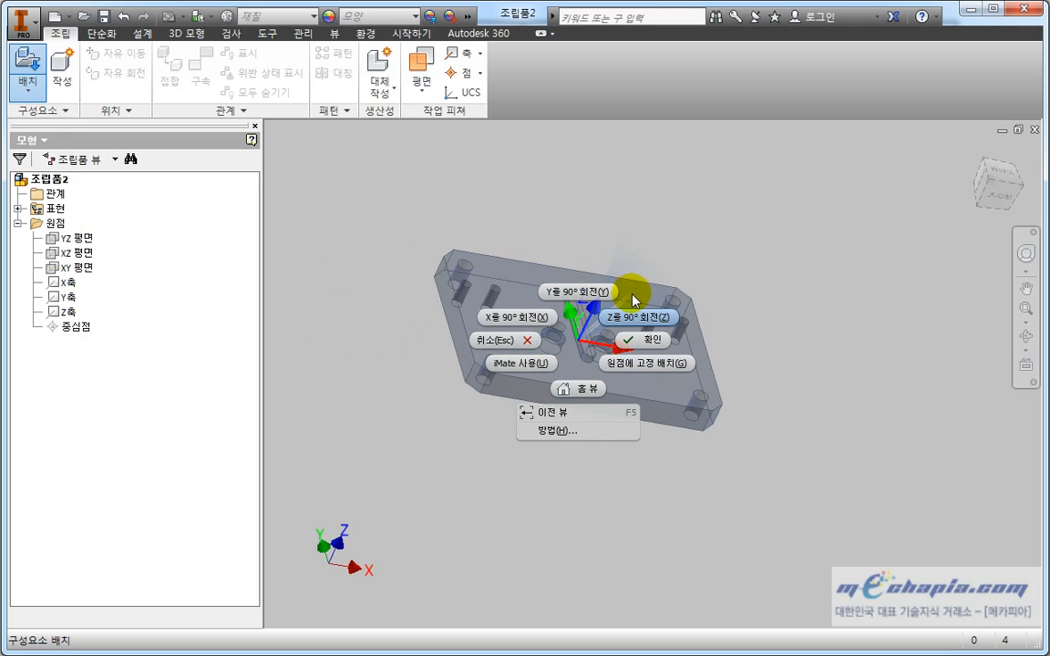
{"action": "left_click", "coordinate": [517, 321]}
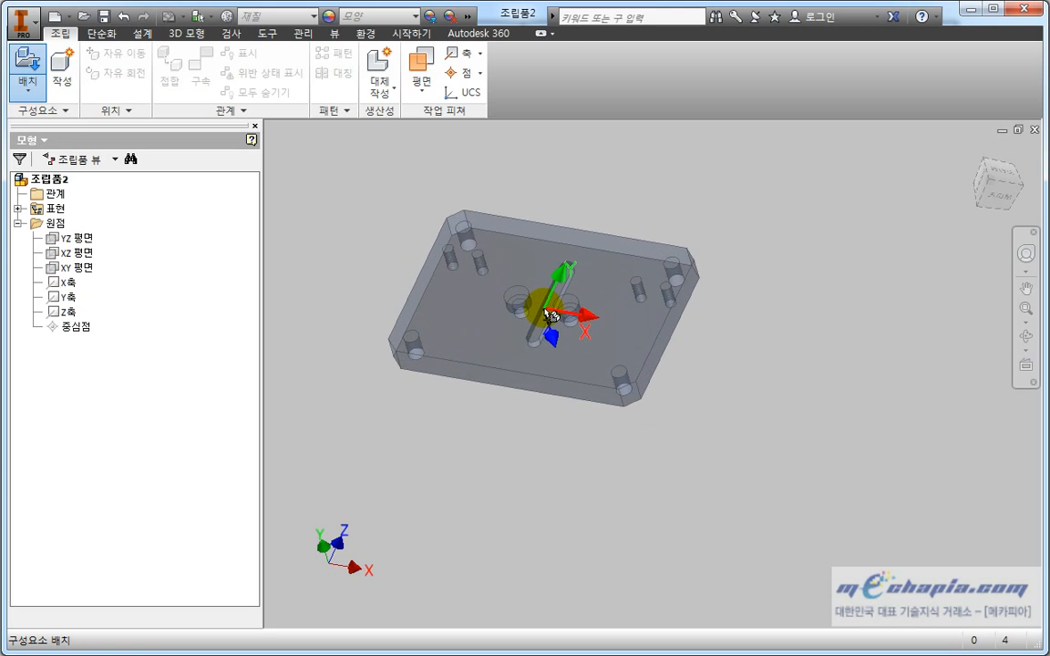
{"action": "right_click", "coordinate": [549, 314]}
{"action": "left_click", "coordinate": [535, 261]}
{"action": "right_click", "coordinate": [530, 323]}
{"action": "left_click", "coordinate": [583, 306]}
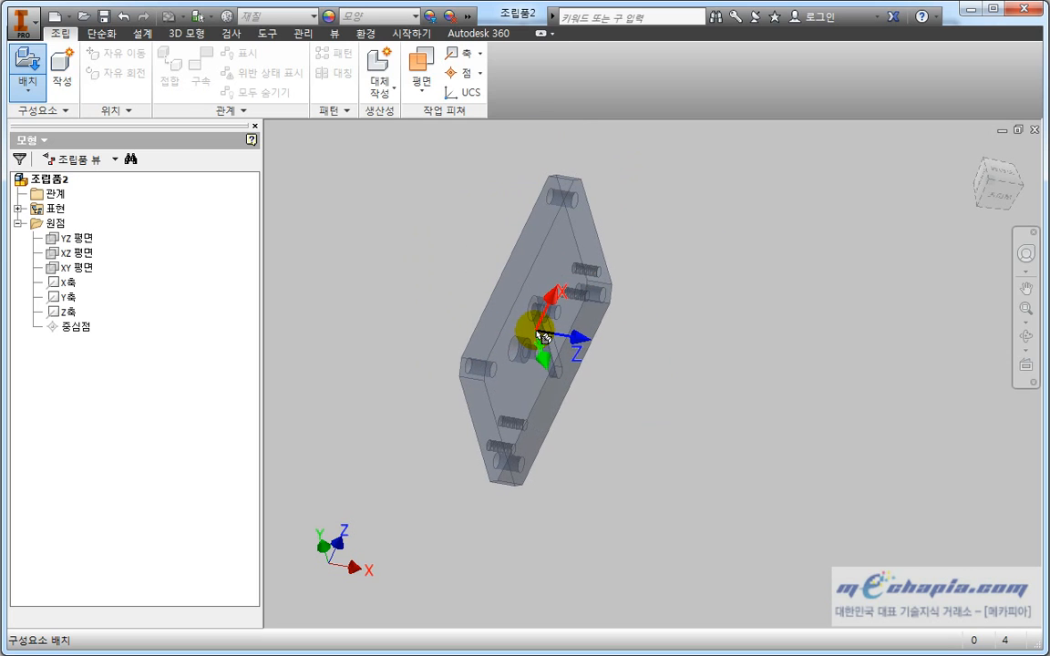
{"action": "right_click", "coordinate": [543, 338]}
{"action": "left_click", "coordinate": [478, 307]}
{"action": "right_click", "coordinate": [502, 352]}
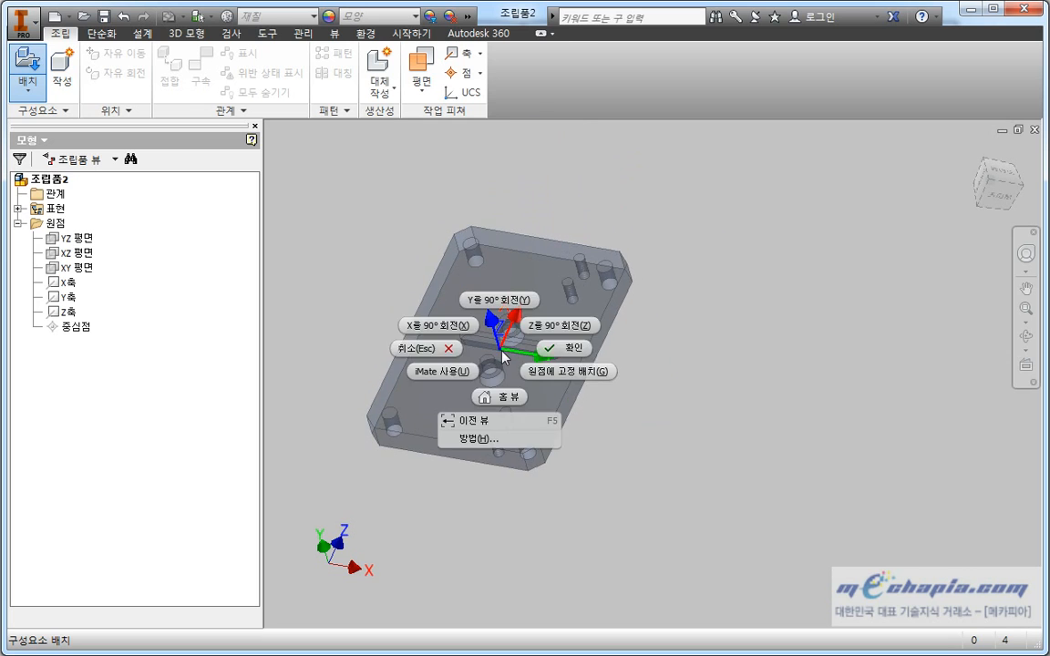
{"action": "left_click", "coordinate": [500, 300]}
{"action": "right_click", "coordinate": [516, 340]}
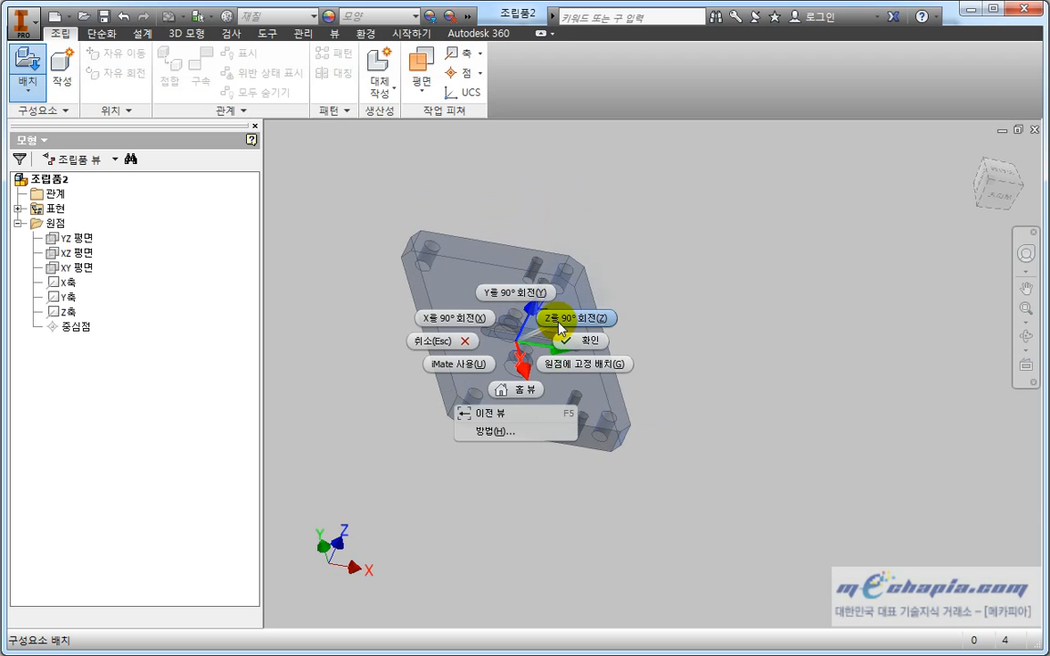
{"action": "left_click", "coordinate": [572, 321]}
- Place the first base plate grounded at the assembly origin and expand its own origin folder in the model tree
{"action": "right_click", "coordinate": [569, 365]}
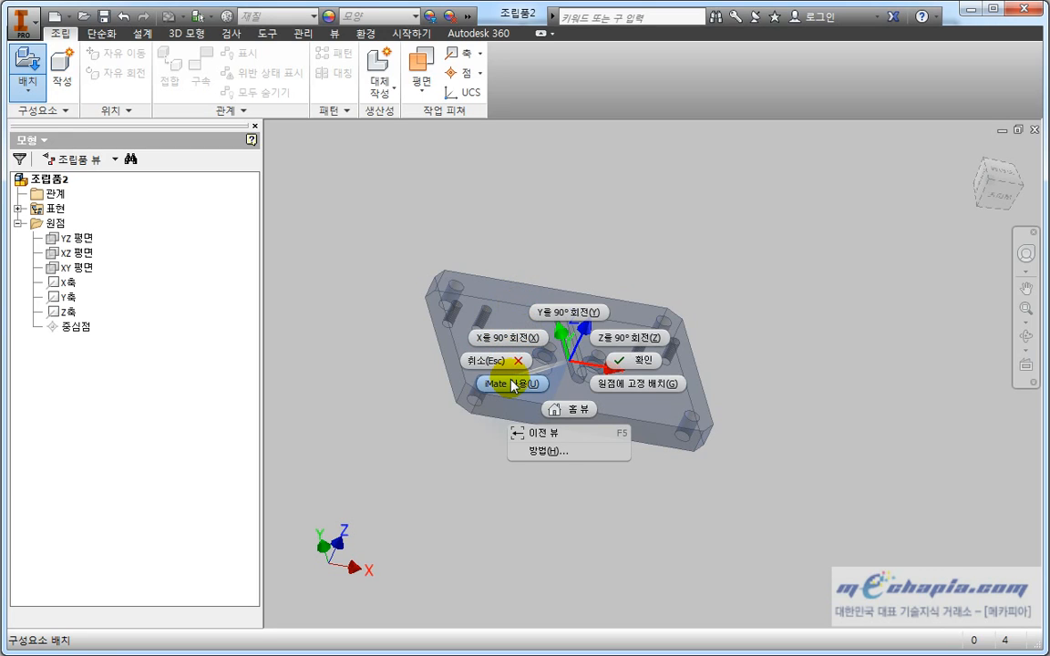
{"action": "left_click", "coordinate": [644, 390]}
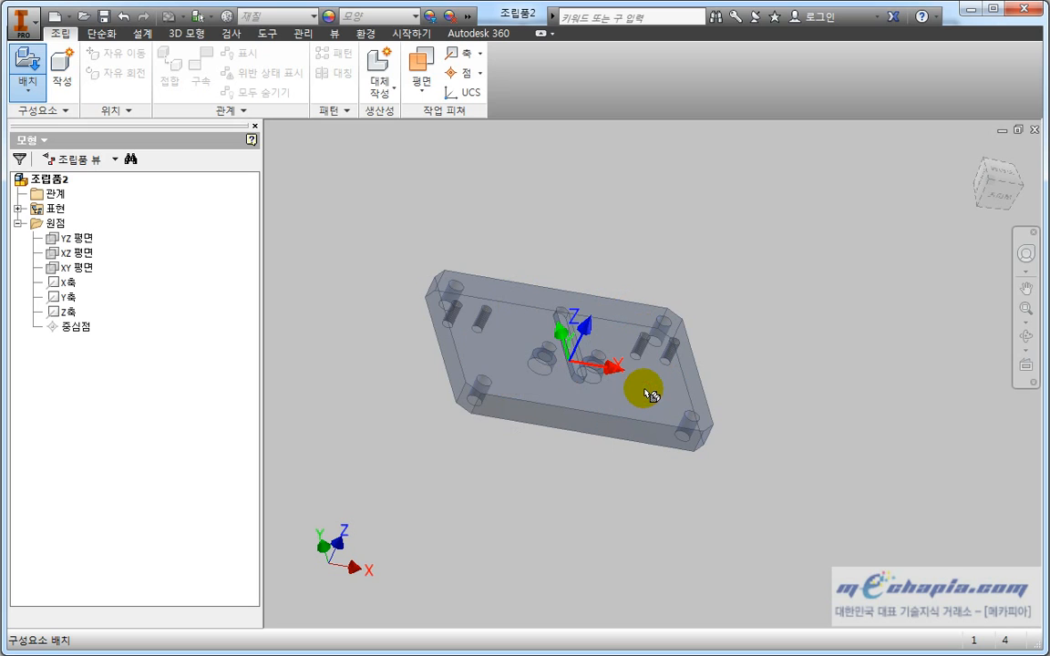
{"action": "scroll", "coordinate": [574, 508], "scroll_direction": "up", "scroll_amount": 3}
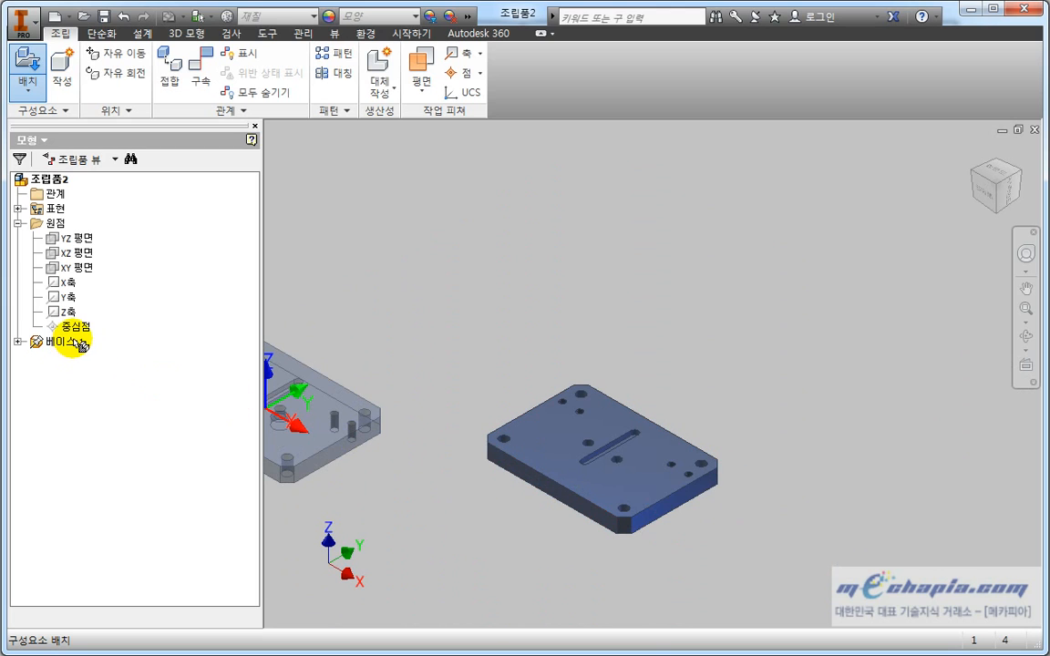
{"action": "left_click", "coordinate": [18, 342]}
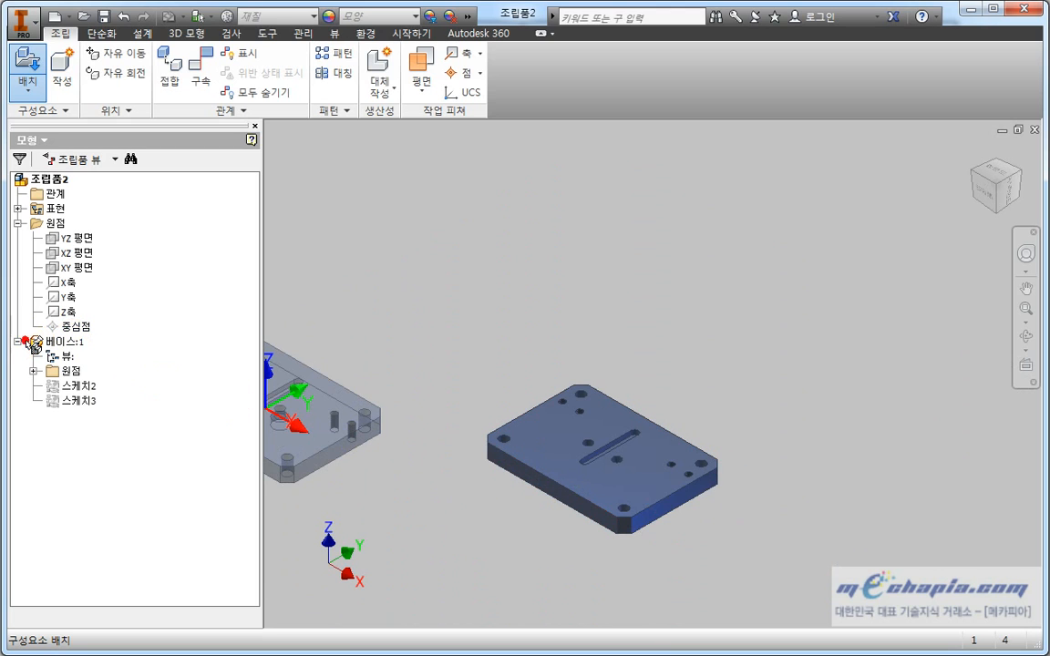
{"action": "left_click", "coordinate": [33, 371]}
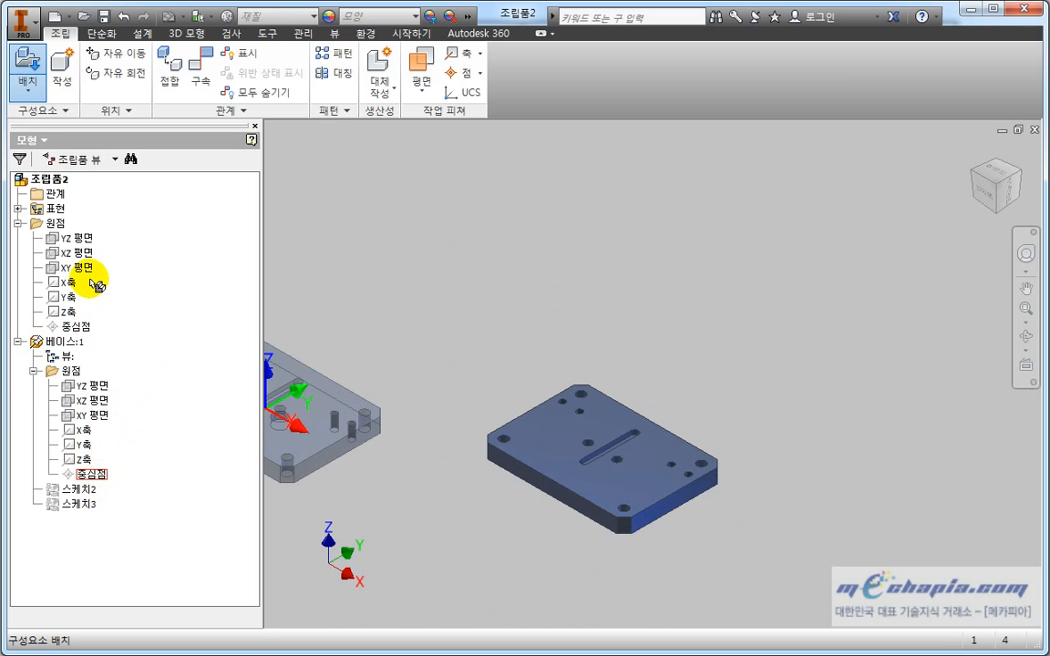
{"action": "left_click_drag", "start_coordinate": [76, 328], "coordinate": [606, 334]}
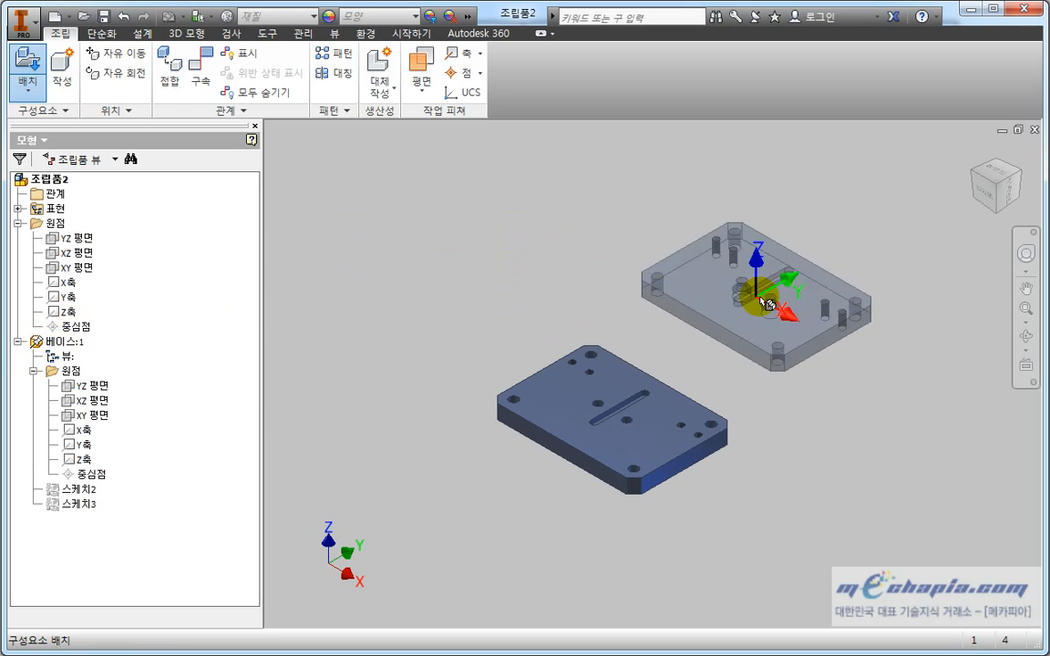
- Place seven more instances of the base plate freely around the grounded one, collapse the first instance's tree node and finish placing
{"action": "middle_click_drag", "start_coordinate": [756, 295], "coordinate": [686, 314]}
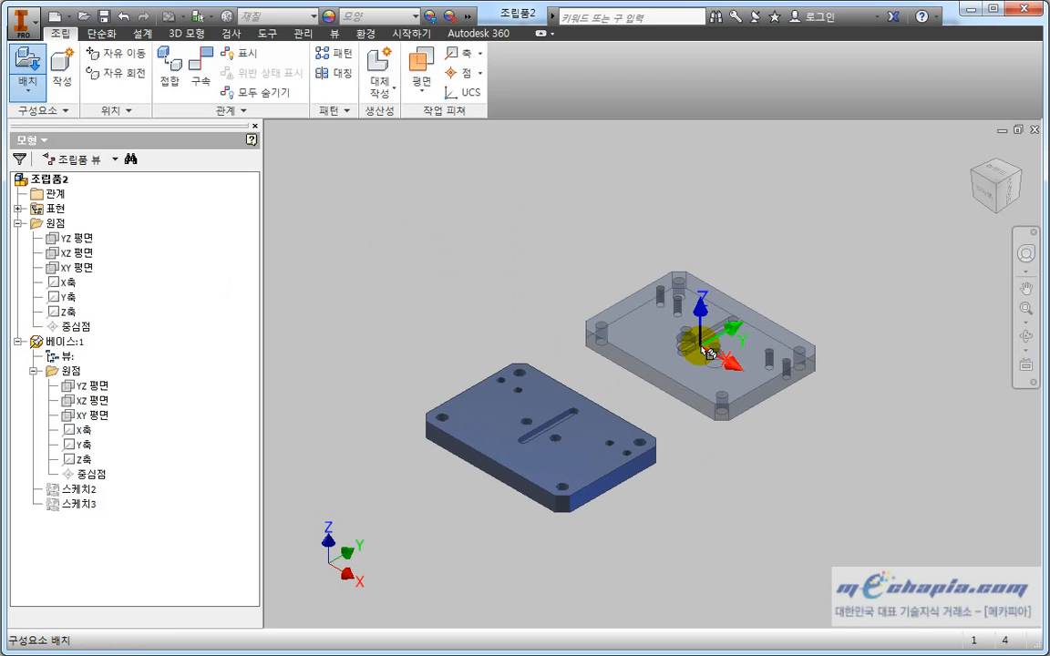
{"action": "middle_click_drag", "start_coordinate": [707, 352], "coordinate": [596, 351]}
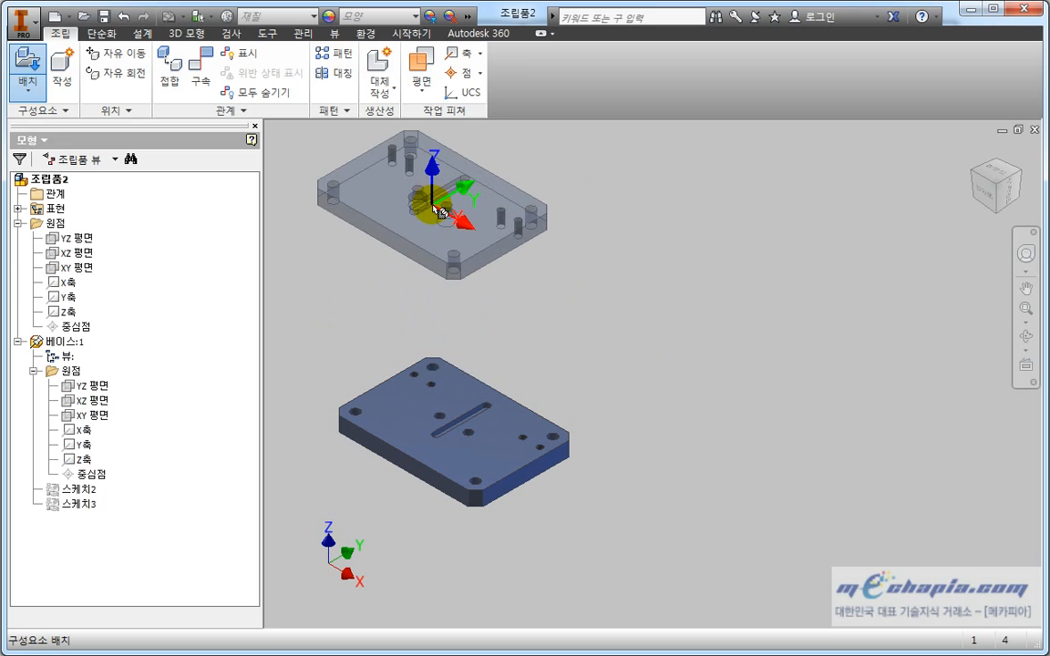
{"action": "left_click", "coordinate": [436, 208]}
{"action": "left_click", "coordinate": [779, 234]}
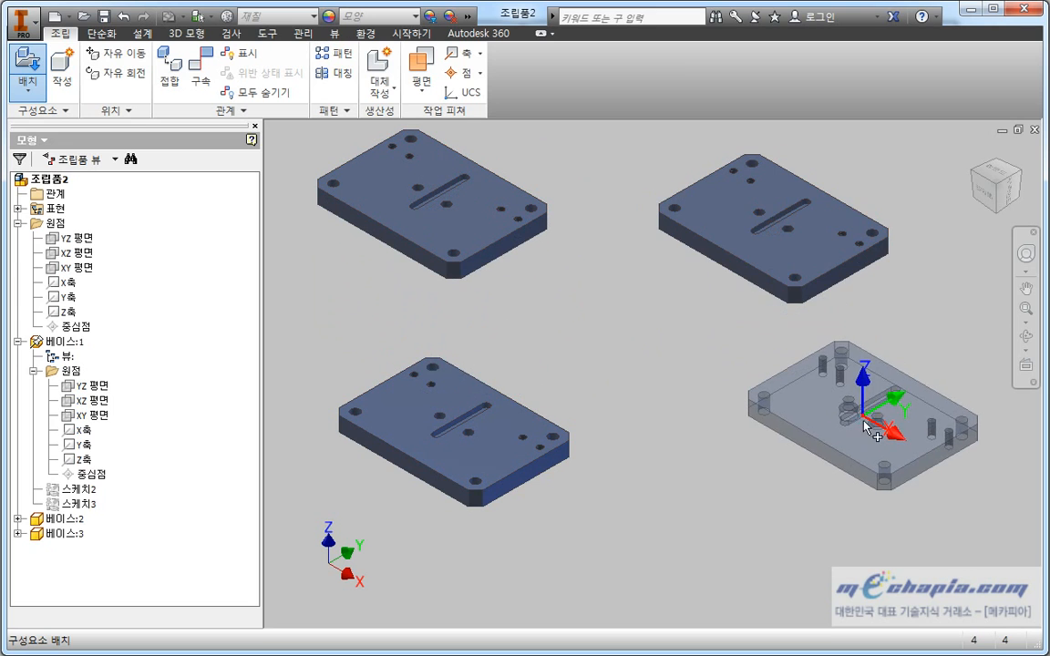
{"action": "left_click", "coordinate": [862, 416]}
{"action": "left_click", "coordinate": [756, 510]}
{"action": "scroll", "coordinate": [679, 492], "scroll_direction": "up", "scroll_amount": 3}
{"action": "middle_click_drag", "start_coordinate": [798, 276], "coordinate": [620, 261]}
{"action": "left_click", "coordinate": [672, 225]}
{"action": "left_click", "coordinate": [803, 325]}
{"action": "left_click", "coordinate": [816, 481]}
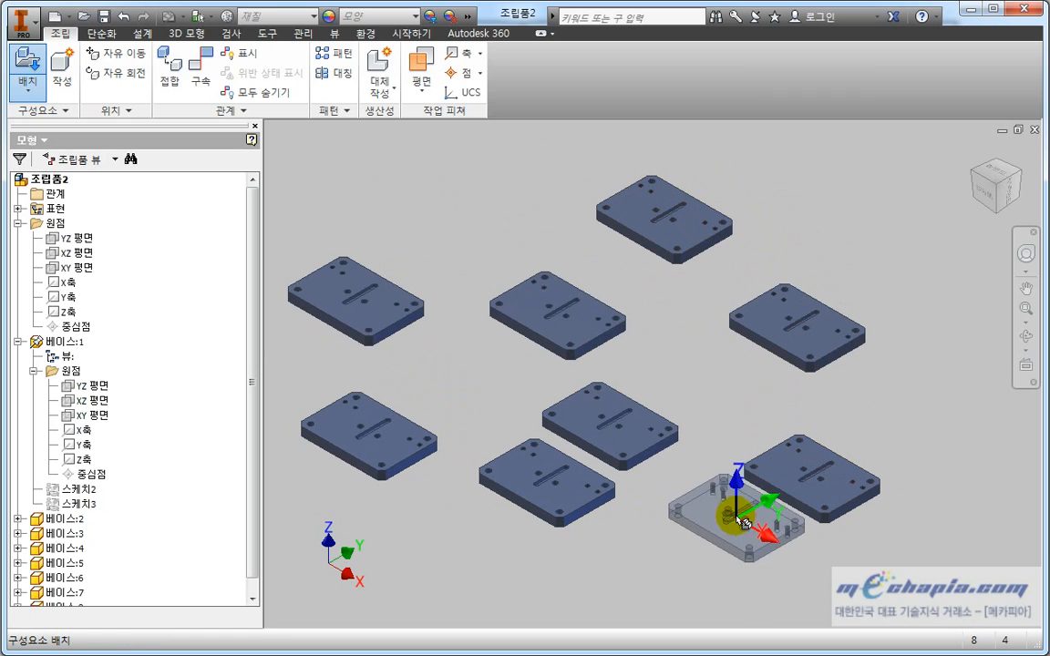
{"action": "left_click", "coordinate": [17, 342]}
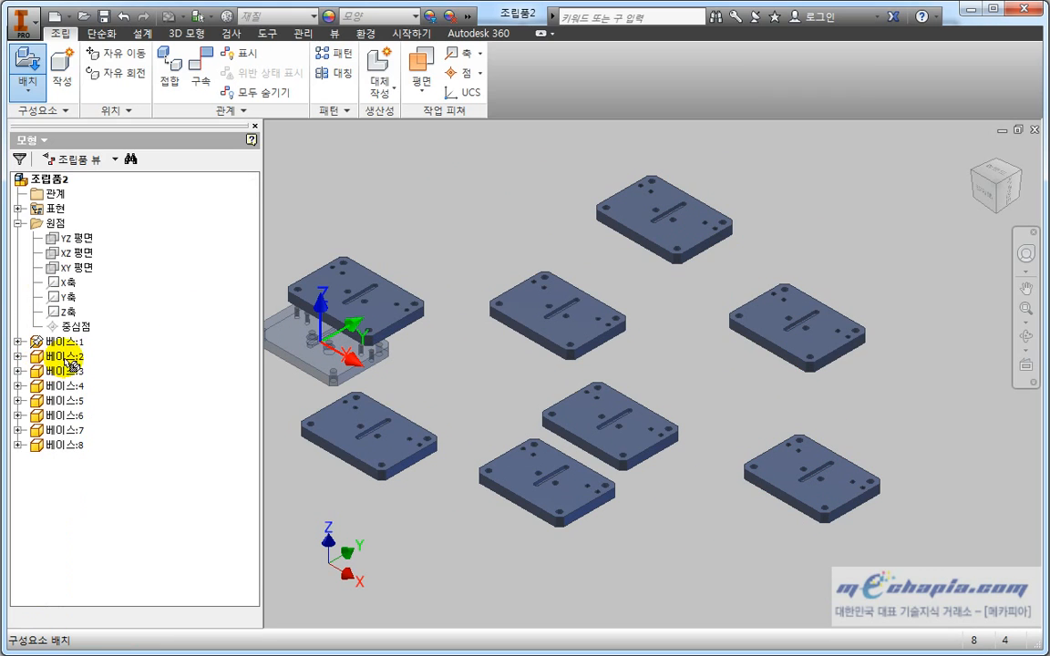
{"action": "key", "text": "Escape"}
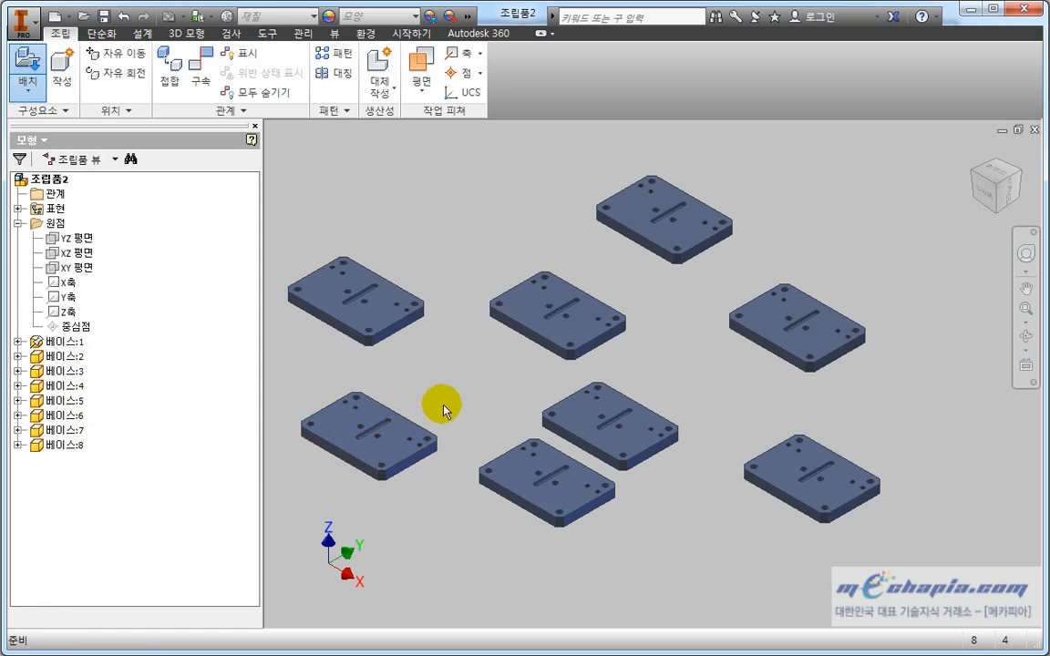
- Collapse the assembly's origin folder and compare the grounded 베이스:1 with the other base instances in the model tree and graphics area
{"action": "left_click", "coordinate": [494, 359]}
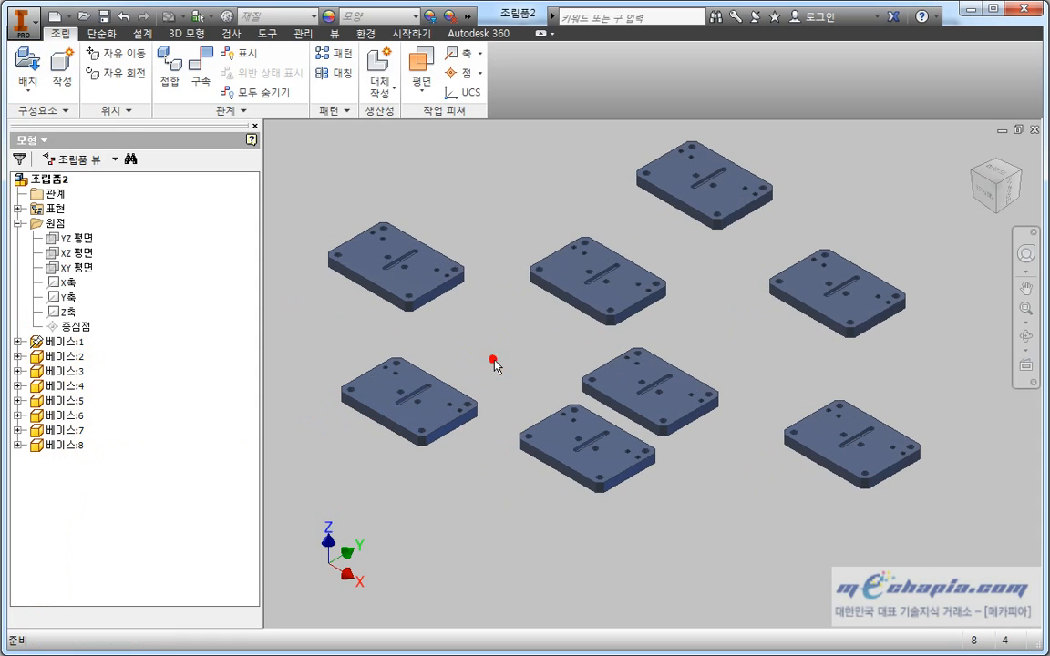
{"action": "left_click", "coordinate": [18, 224]}
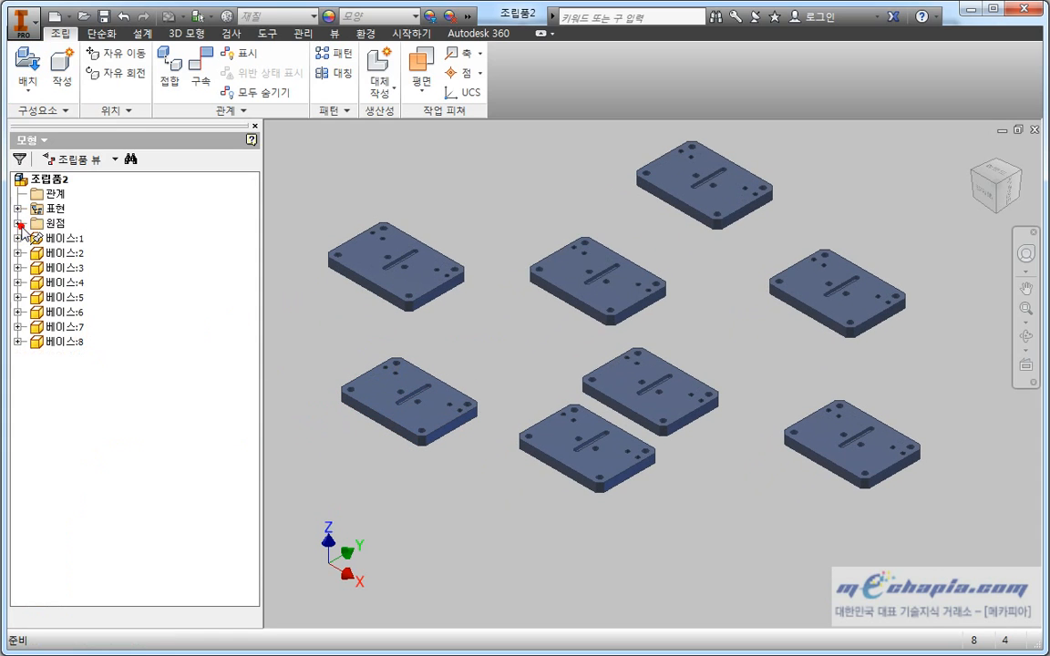
{"action": "left_click", "coordinate": [61, 238]}
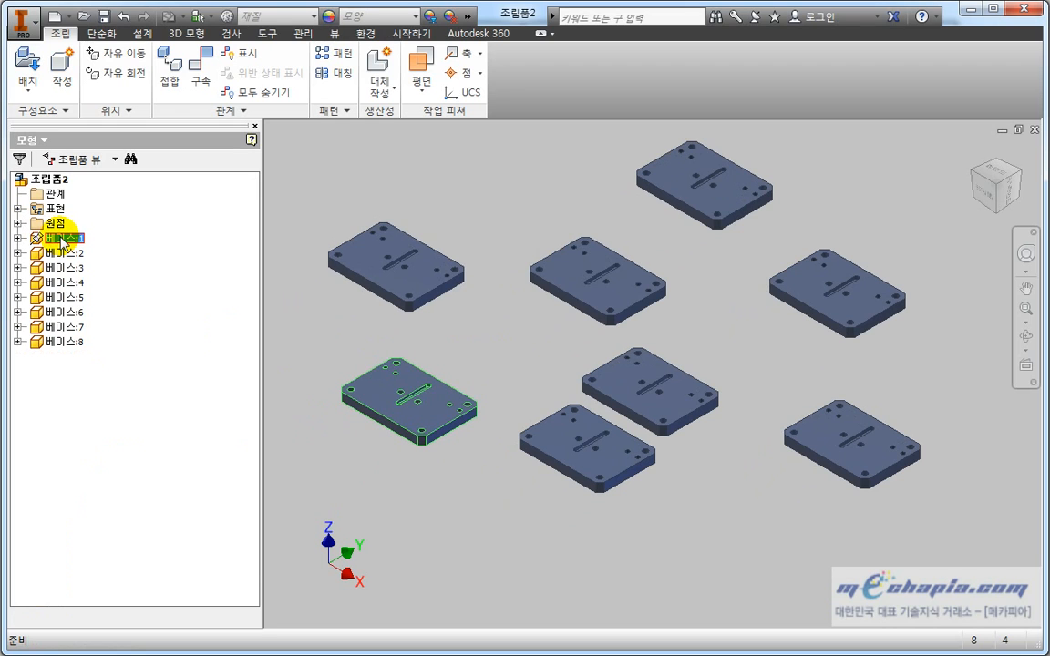
{"action": "left_click", "coordinate": [377, 466]}
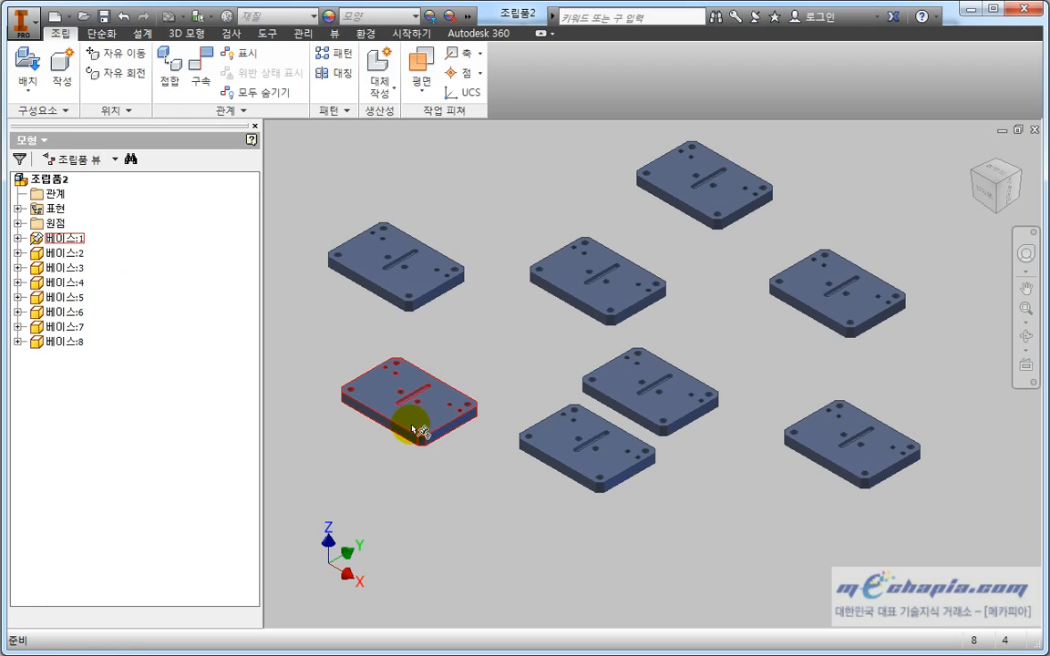
{"action": "left_click", "coordinate": [337, 493]}
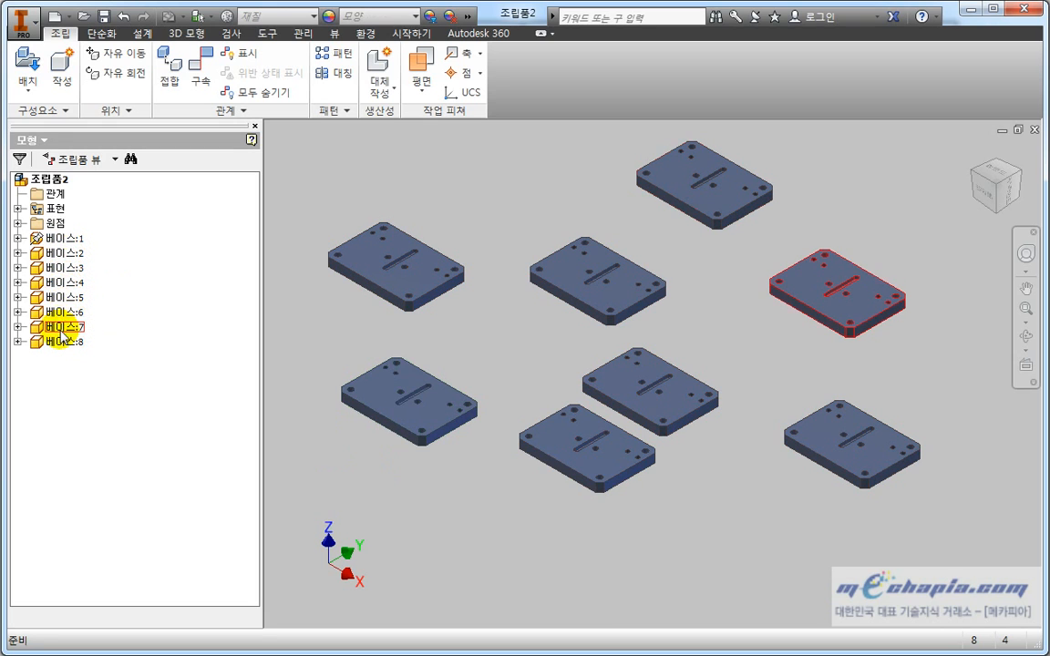
- Move the ungrounded 베이스:2 plate a short distance to the left of its placed position and clear the selection
{"action": "left_click", "coordinate": [455, 423]}
{"action": "left_click", "coordinate": [414, 290]}
{"action": "left_click", "coordinate": [480, 344]}
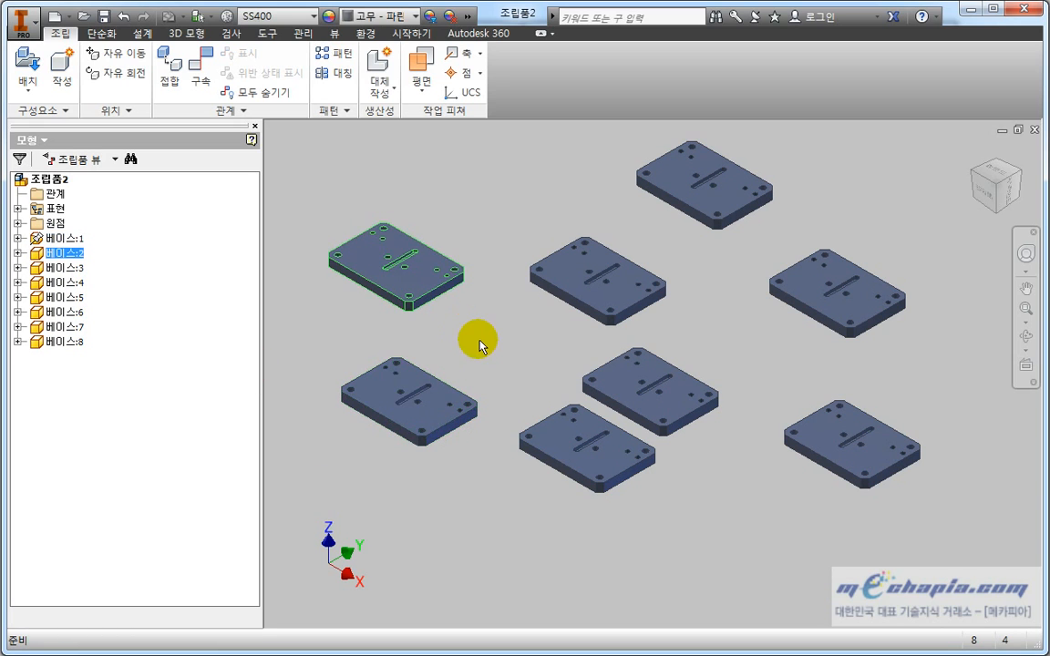
{"action": "left_click_drag", "start_coordinate": [439, 280], "coordinate": [407, 281]}
{"action": "left_click", "coordinate": [437, 331]}
{"action": "left_click", "coordinate": [441, 333]}
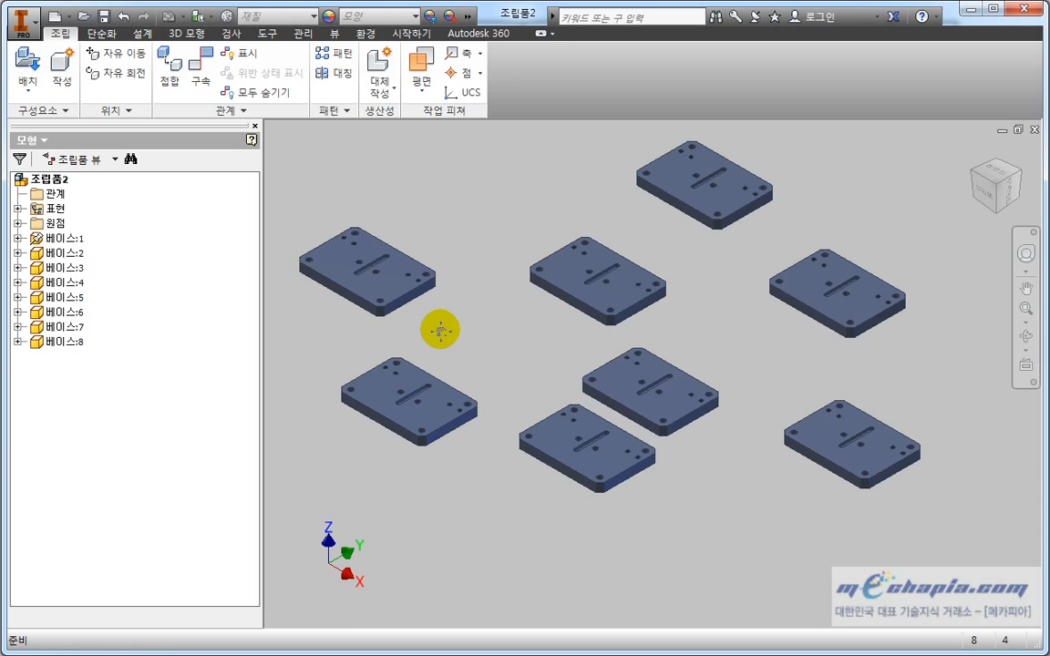
- Delete the 베이스:5 instance of the base plate from the assembly
{"action": "middle_click_drag", "start_coordinate": [441, 334], "coordinate": [445, 350]}
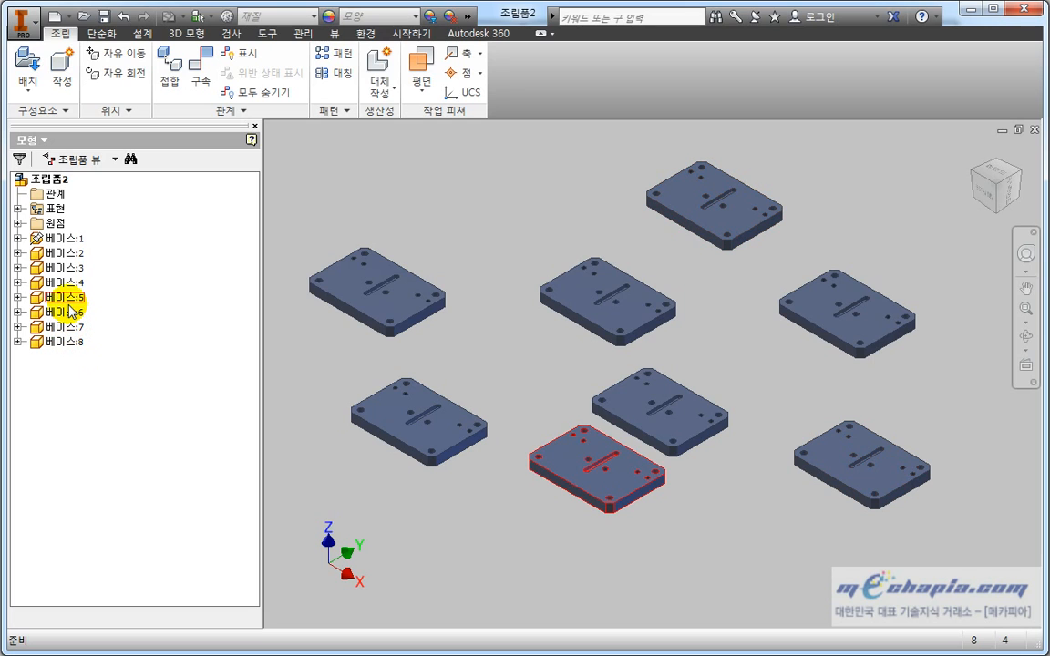
{"action": "left_click", "coordinate": [316, 208]}
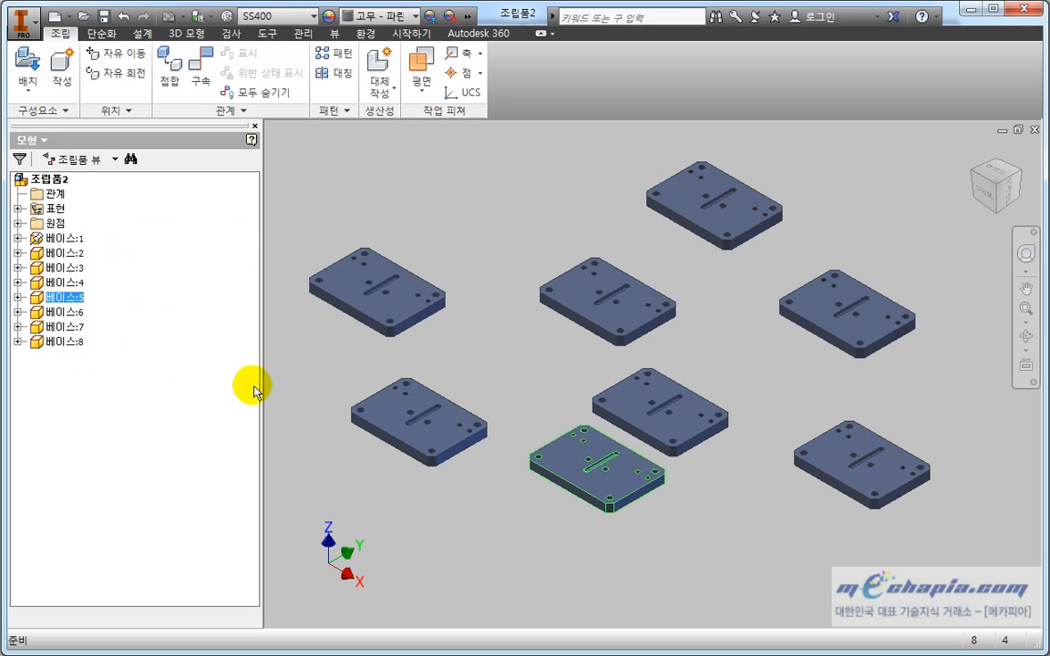
{"action": "left_click", "coordinate": [481, 482]}
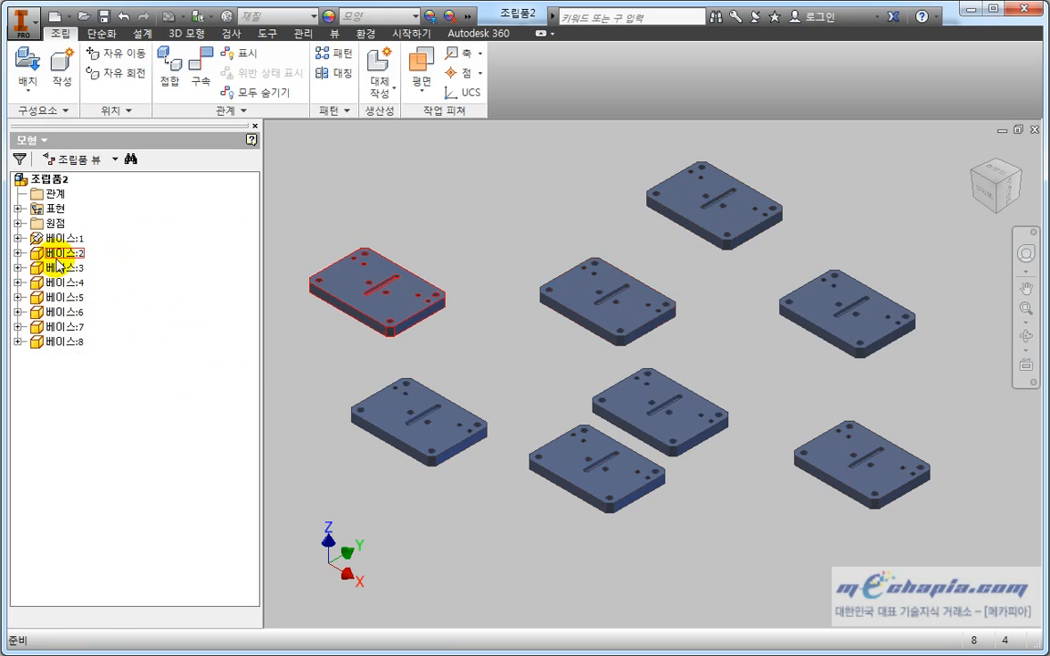
{"action": "left_click", "coordinate": [64, 298]}
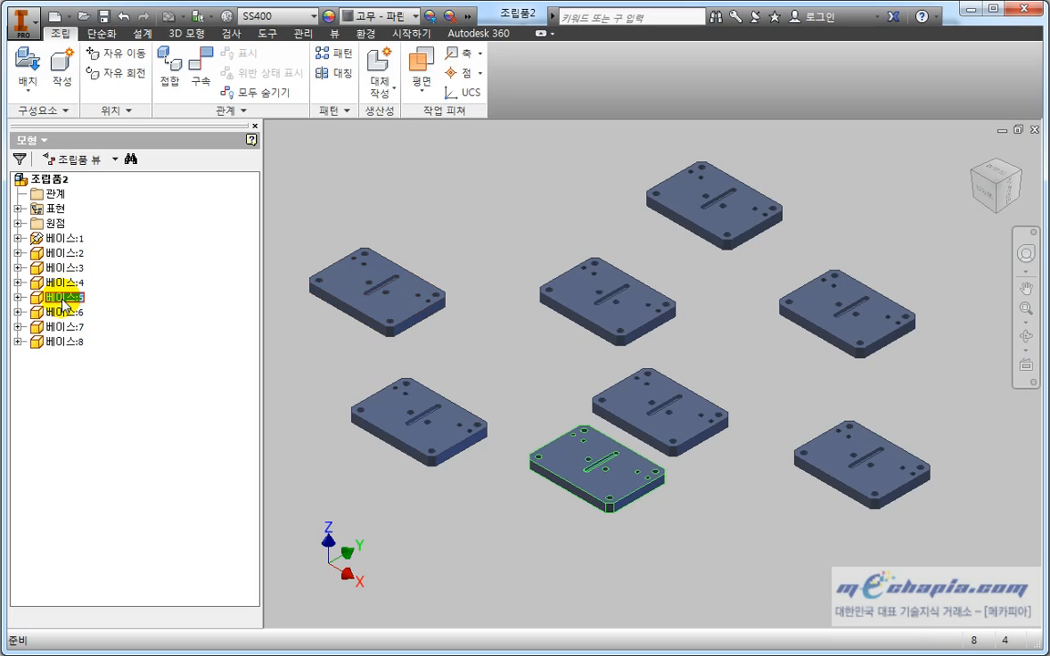
{"action": "key", "text": "Delete"}
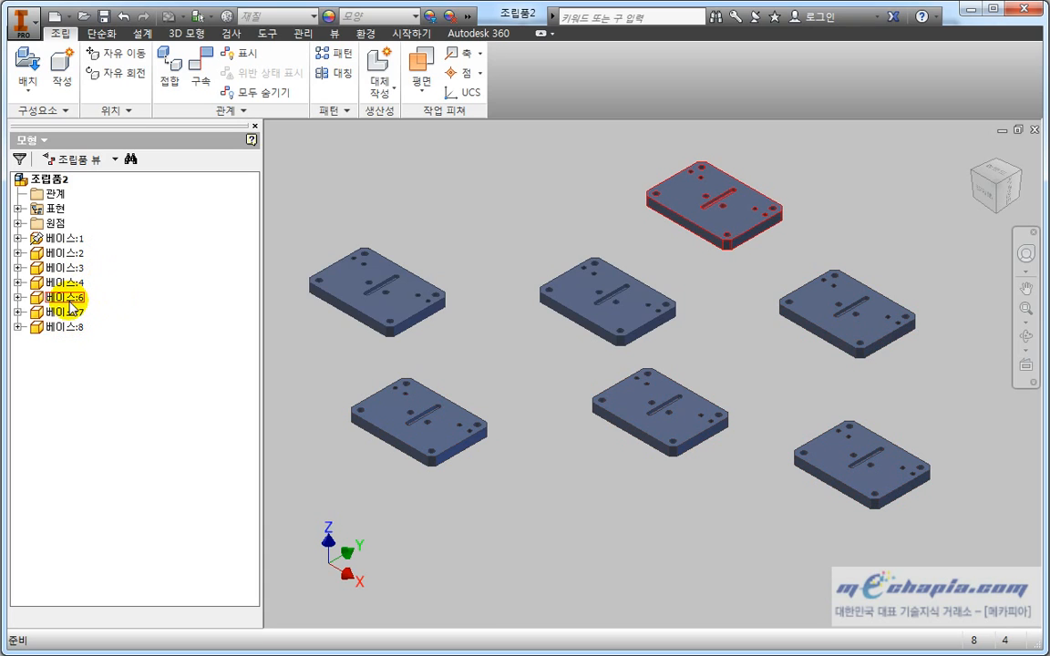
- Delete the ungrounded 베이스:6 instance, and remove 베이스:2 and 베이스:3 together from the assembly
{"action": "left_click", "coordinate": [452, 169]}
{"action": "left_click", "coordinate": [480, 230]}
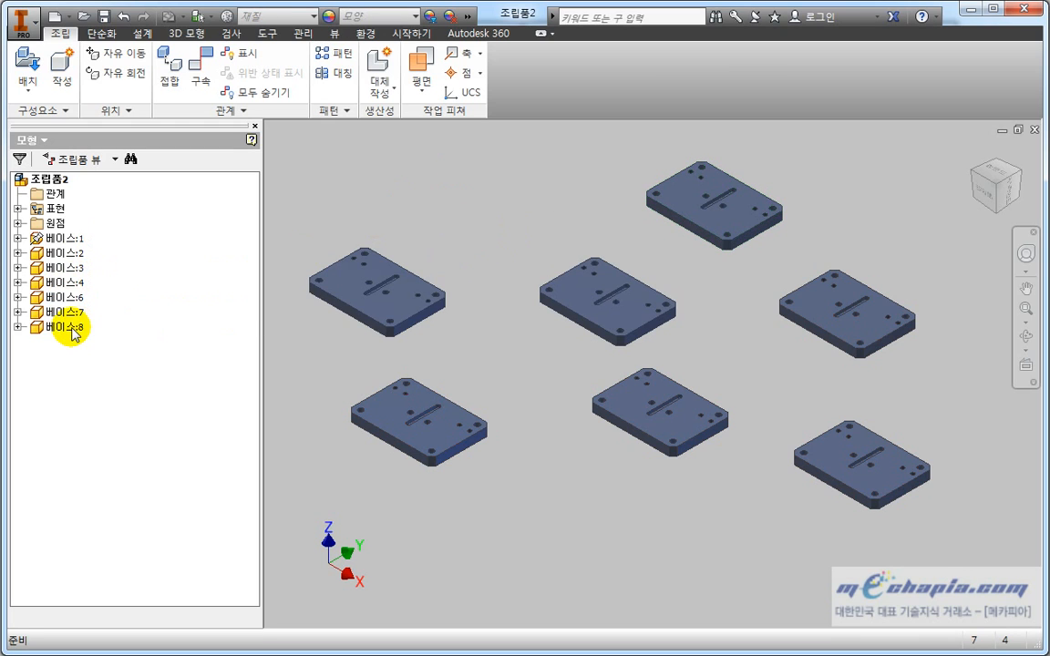
{"action": "scroll", "coordinate": [429, 311], "scroll_direction": "down", "scroll_amount": 5}
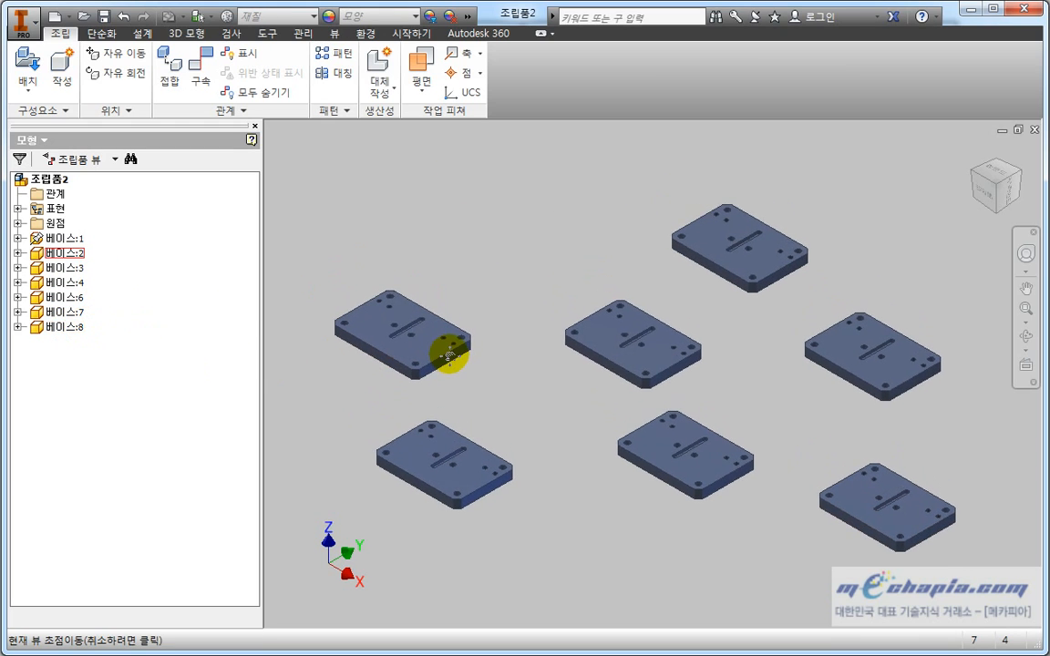
{"action": "key", "text": "Home"}
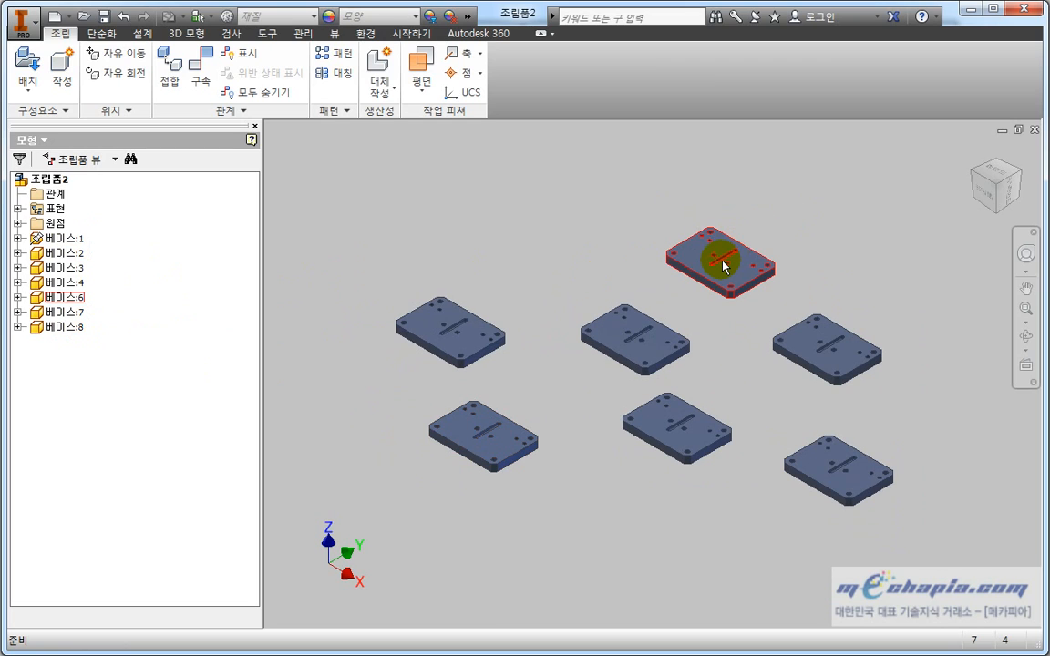
{"action": "left_click", "coordinate": [767, 259]}
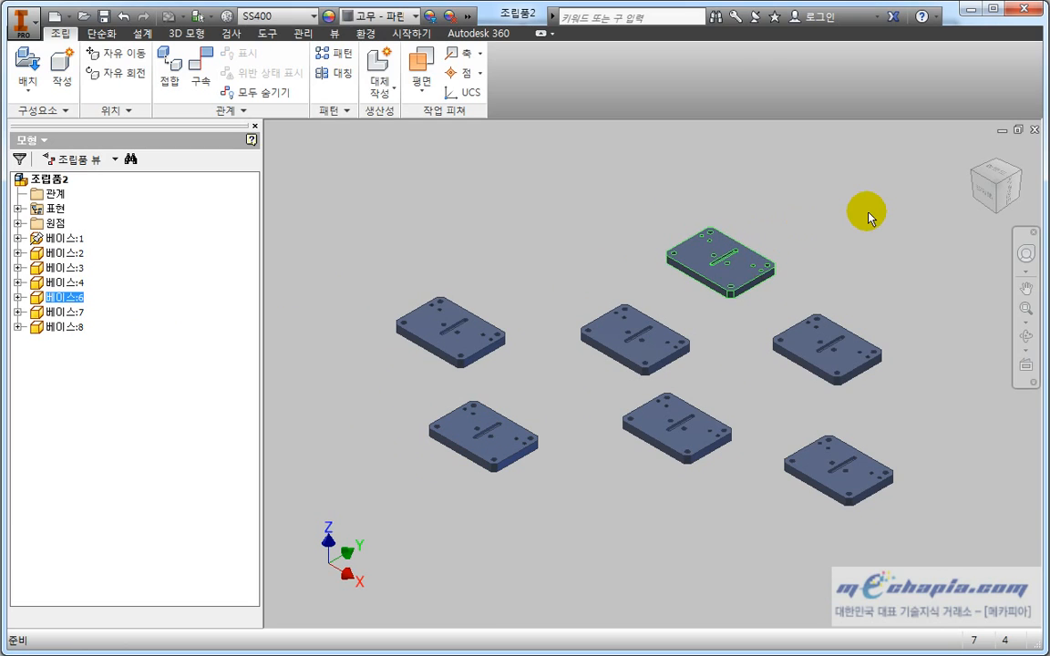
{"action": "key", "text": "Delete"}
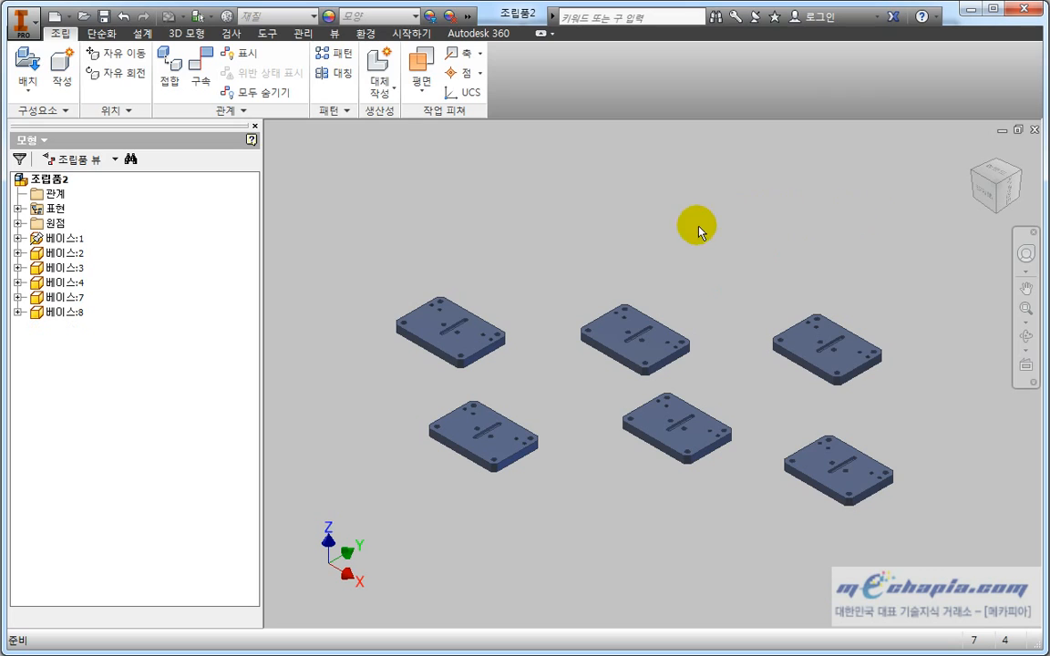
{"action": "left_click_drag", "start_coordinate": [694, 226], "coordinate": [357, 343]}
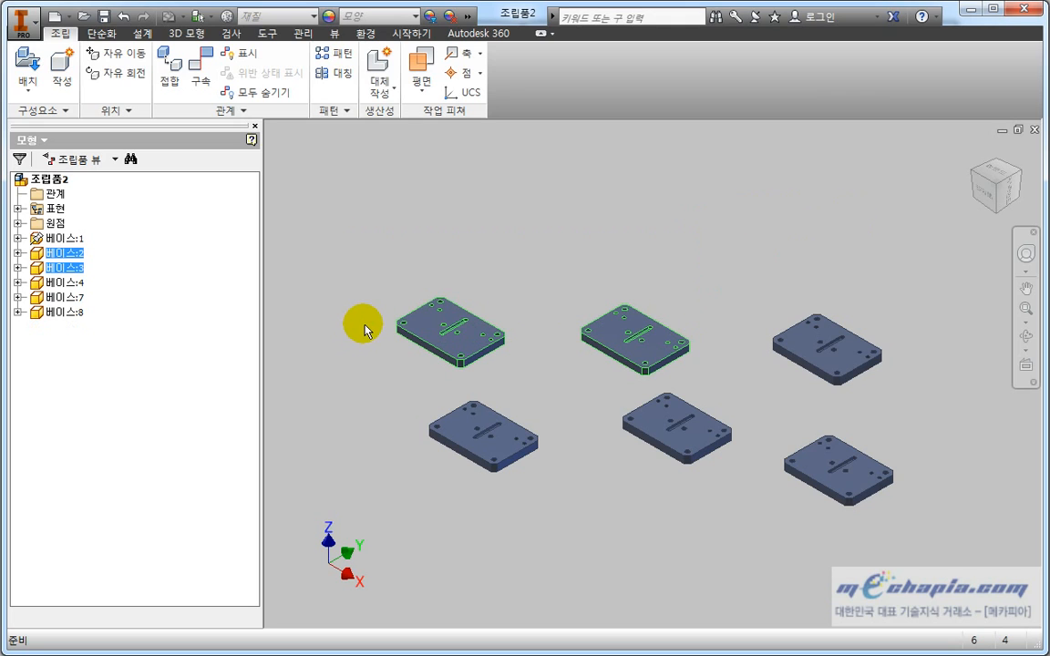
{"action": "key", "text": "Delete"}
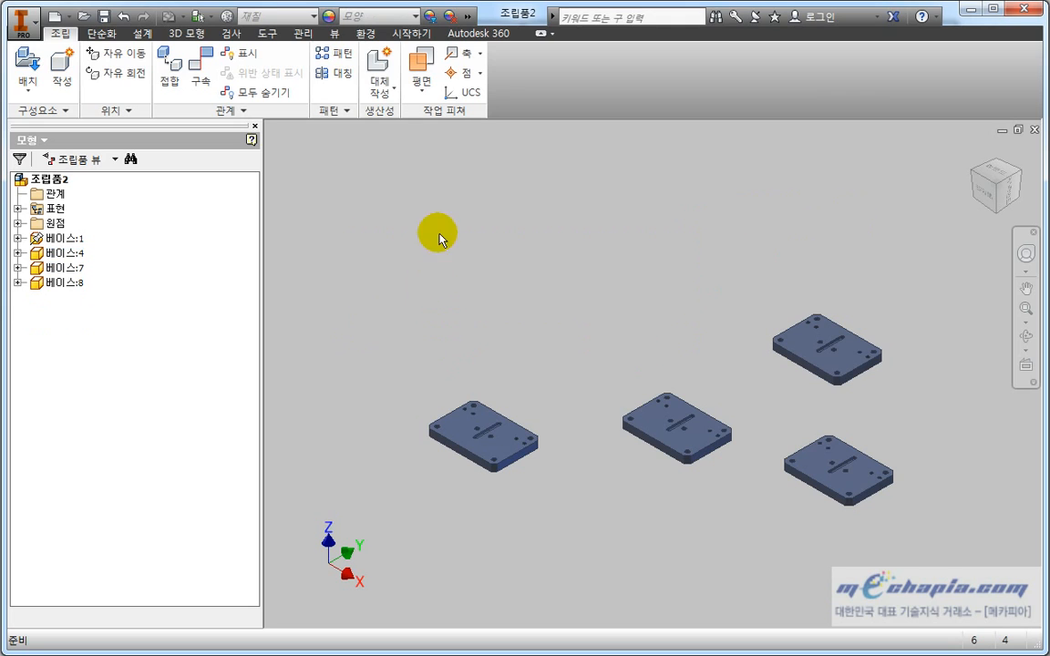
- Select the ungrounded instances 베이스:4, 베이스:7 and 베이스:8 together and delete them, keeping only the grounded 베이스:1
{"action": "left_click_drag", "start_coordinate": [943, 298], "coordinate": [600, 537]}
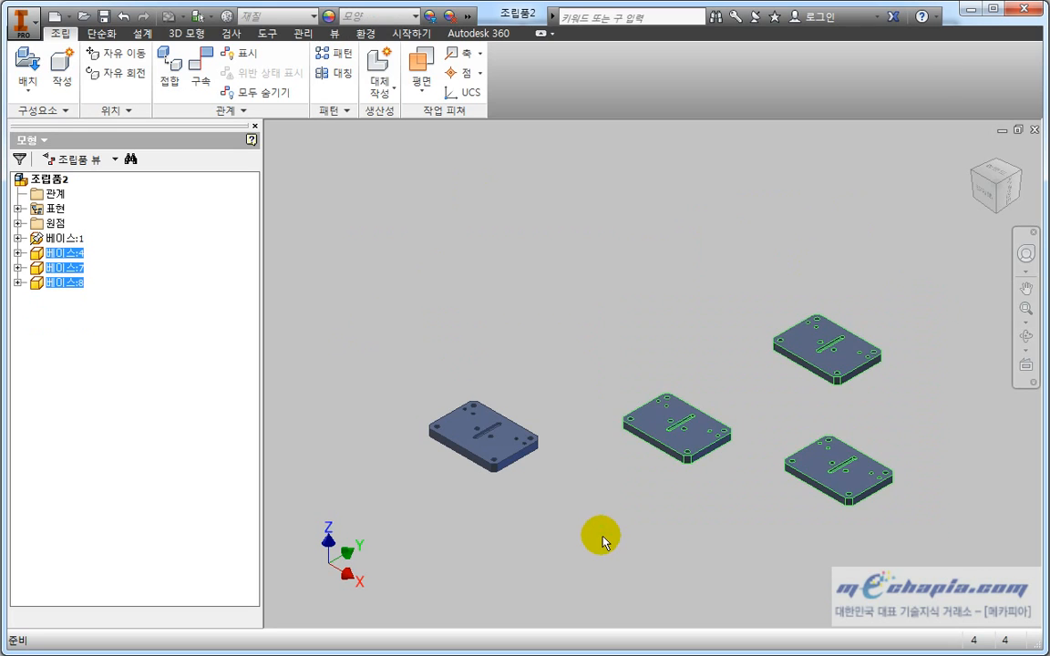
{"action": "right_click", "coordinate": [800, 343]}
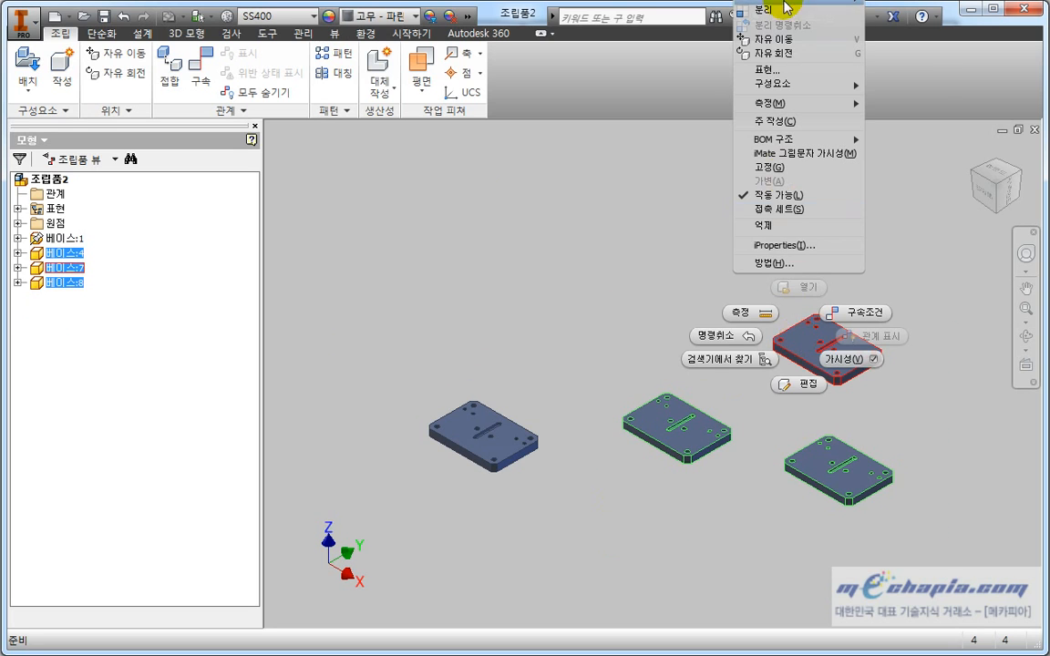
{"action": "left_click", "coordinate": [992, 516]}
{"action": "middle_click_drag", "start_coordinate": [897, 543], "coordinate": [844, 607]}
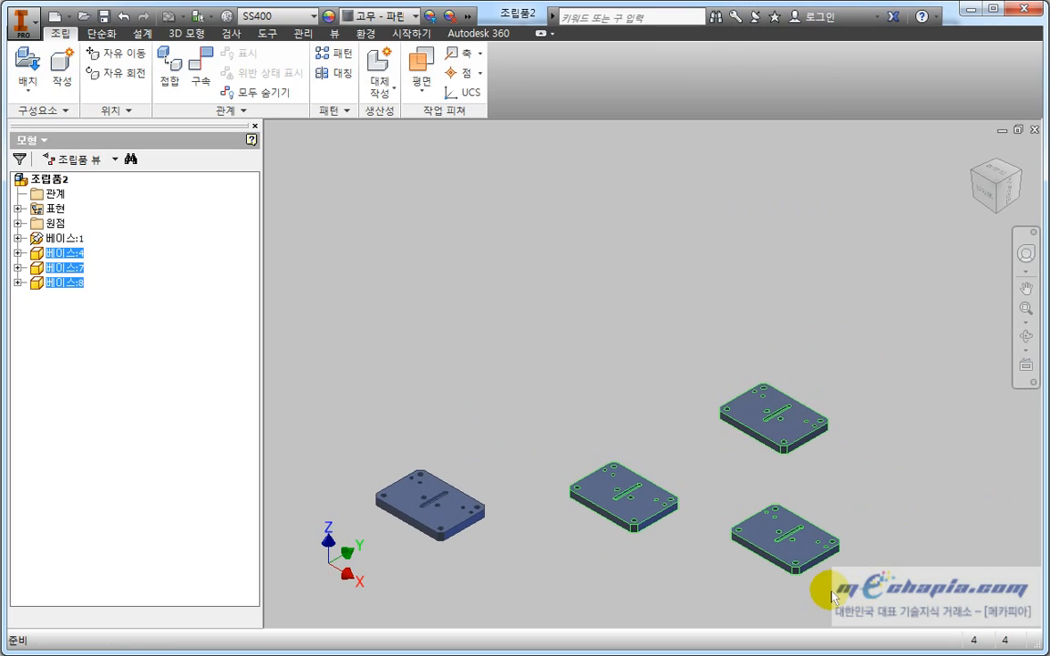
{"action": "right_click", "coordinate": [805, 543]}
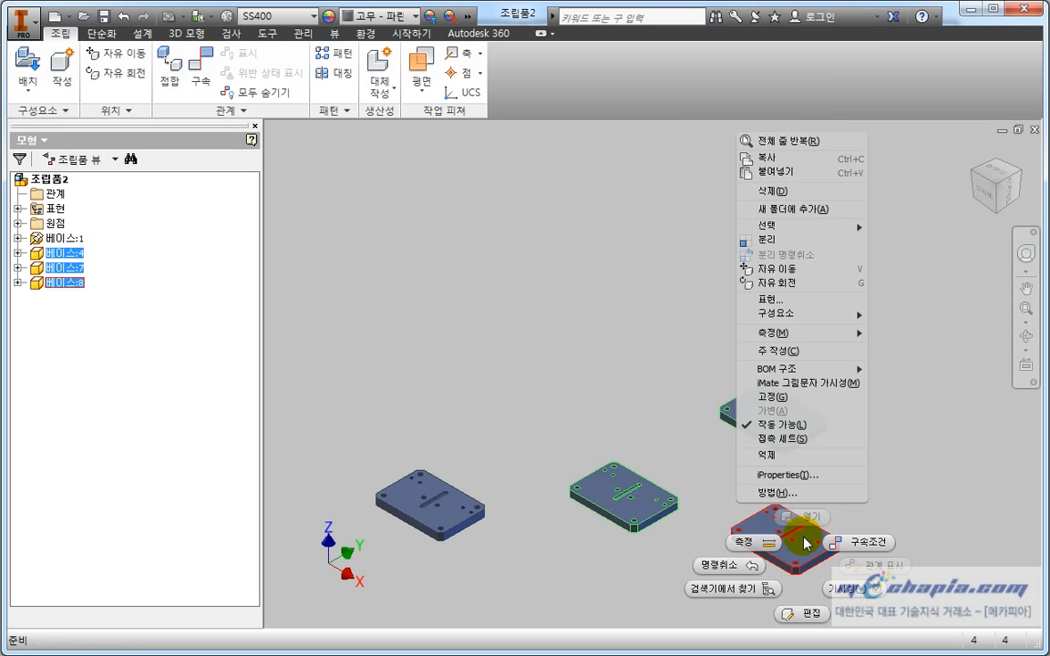
{"action": "left_click", "coordinate": [802, 191]}
{"action": "middle_click", "coordinate": [649, 359]}
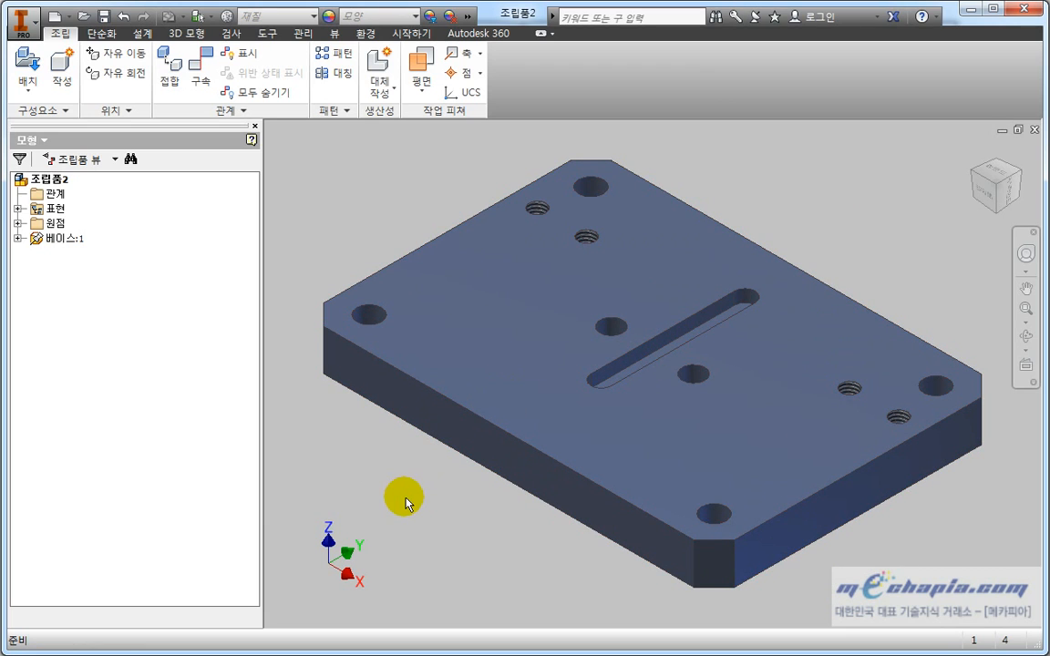
{"action": "scroll", "coordinate": [405, 499], "scroll_direction": "up", "scroll_amount": 3}
{"action": "middle_click_drag", "start_coordinate": [405, 499], "coordinate": [425, 497]}
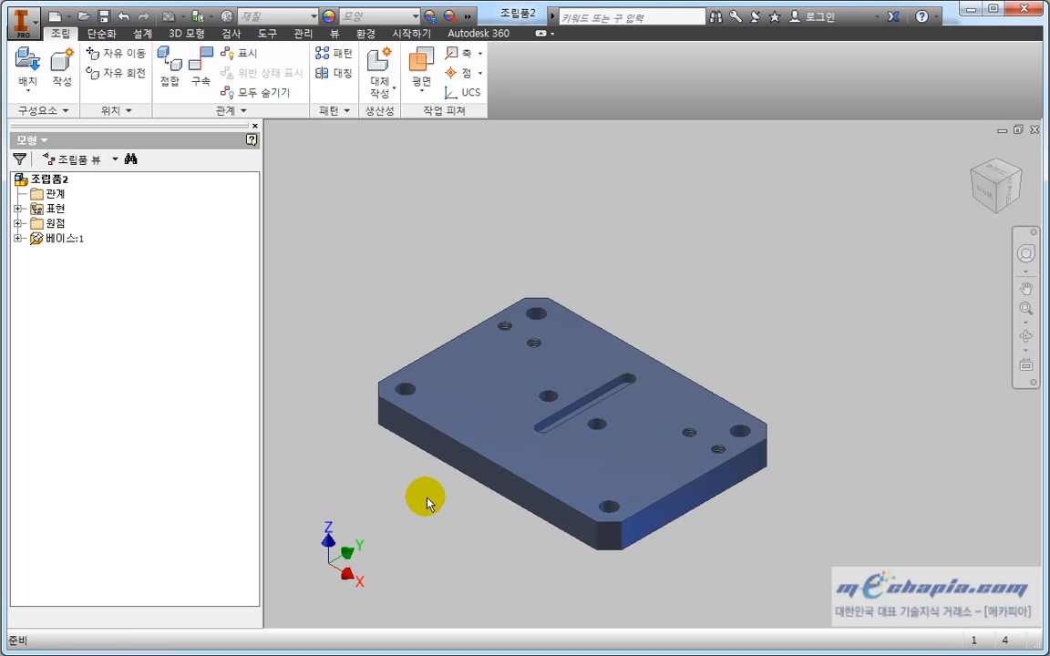